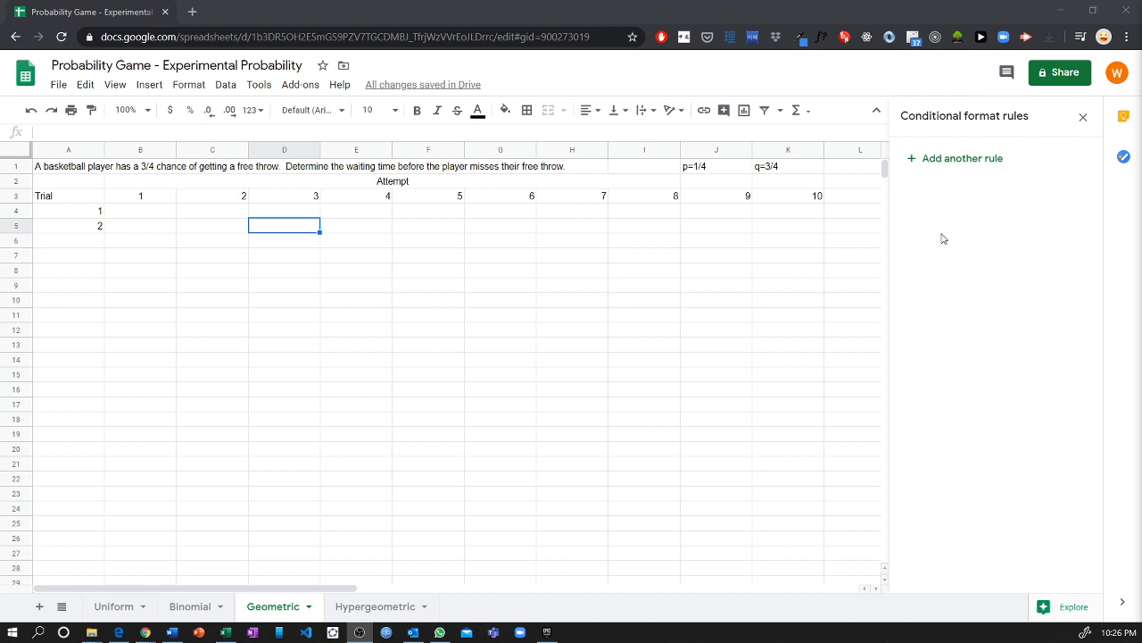
Examine the free-throw problem statement, the Attempt header and the p and q probability cells in row 1
click(18, 168)
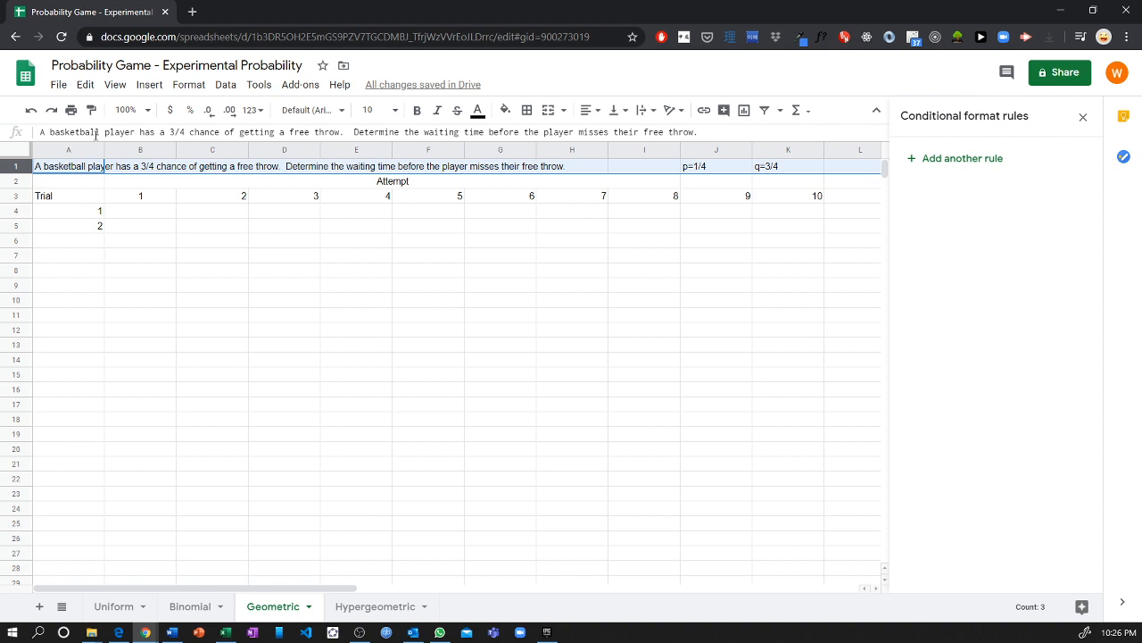
click(117, 179)
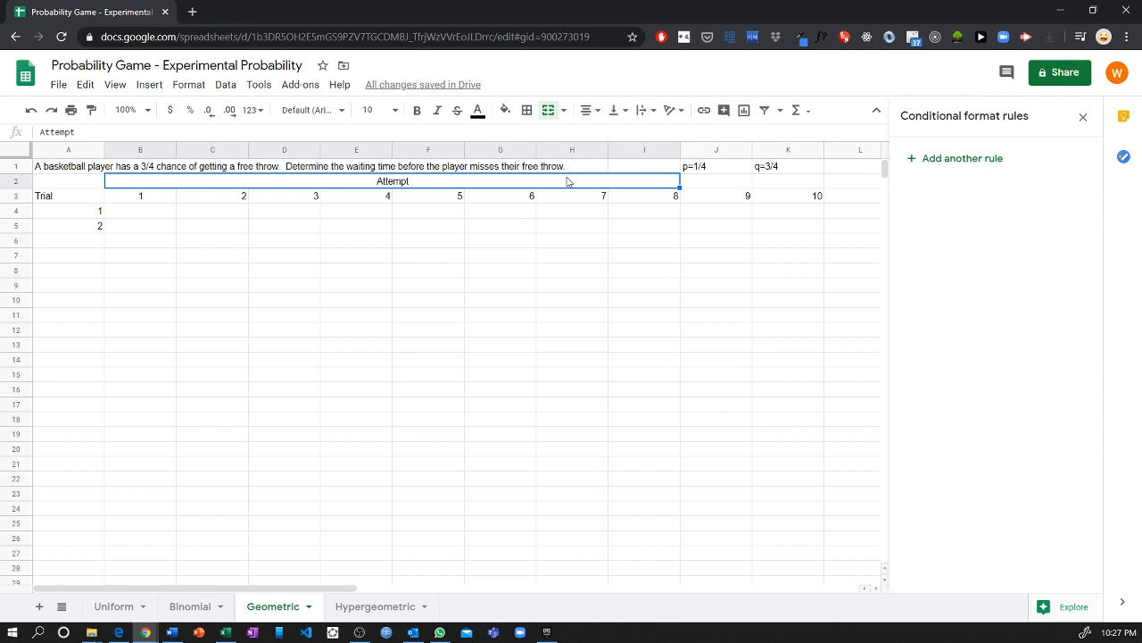
click(725, 168)
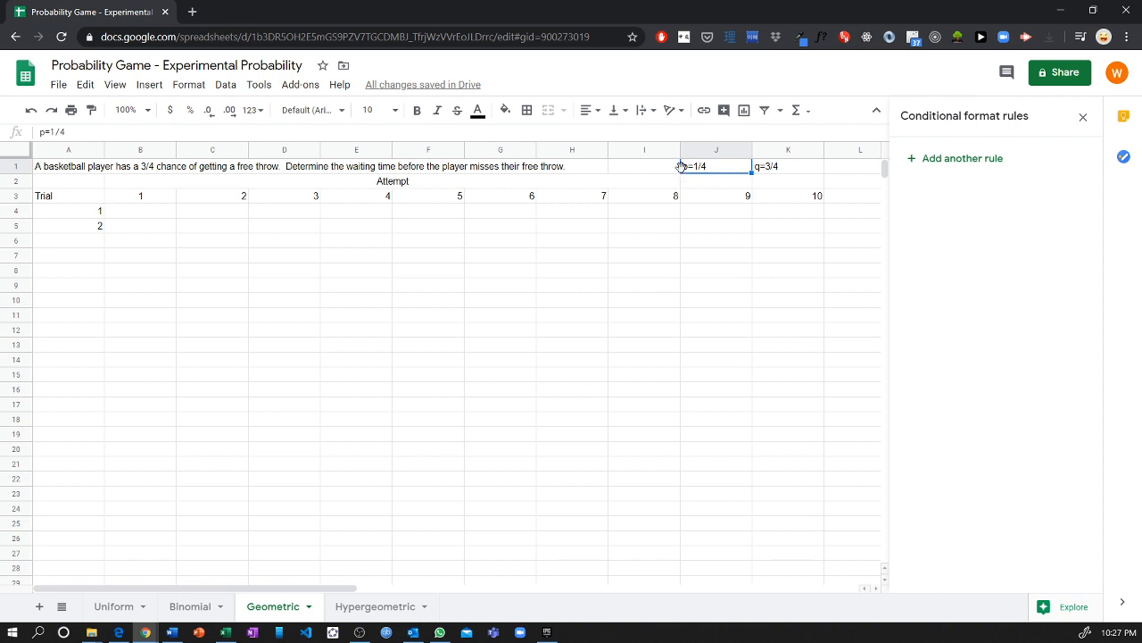
click(785, 168)
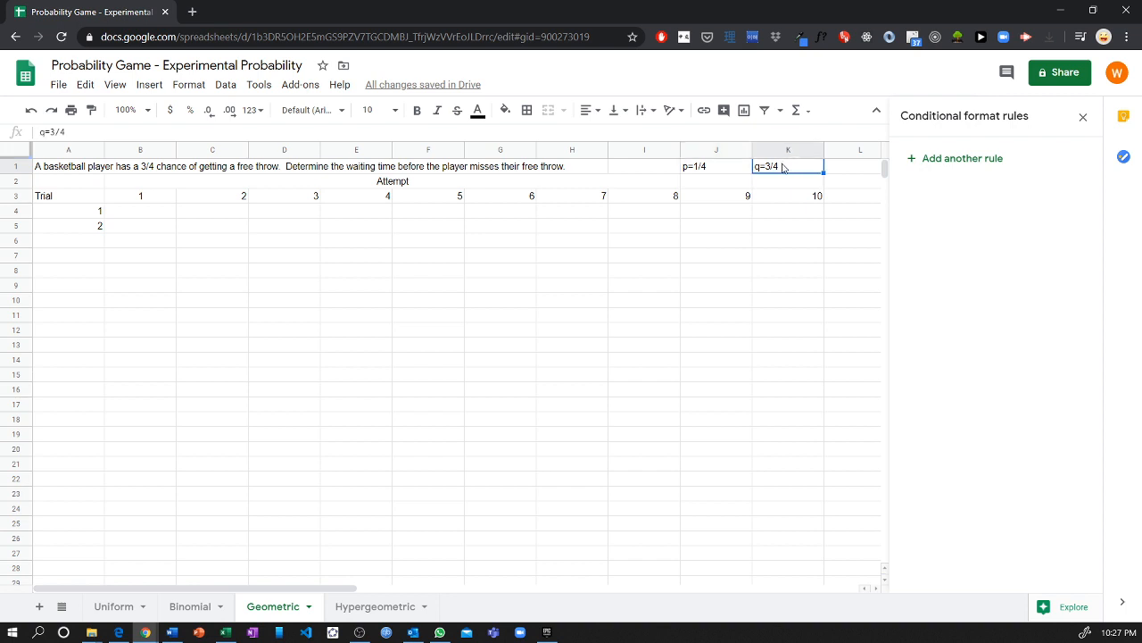
click(697, 171)
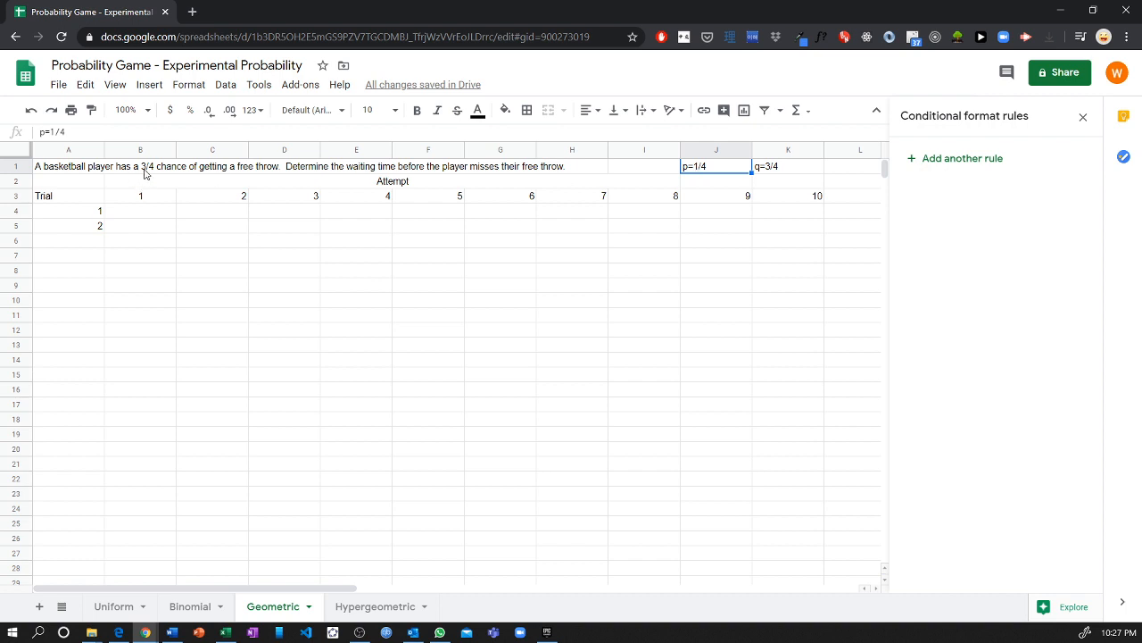
click(760, 169)
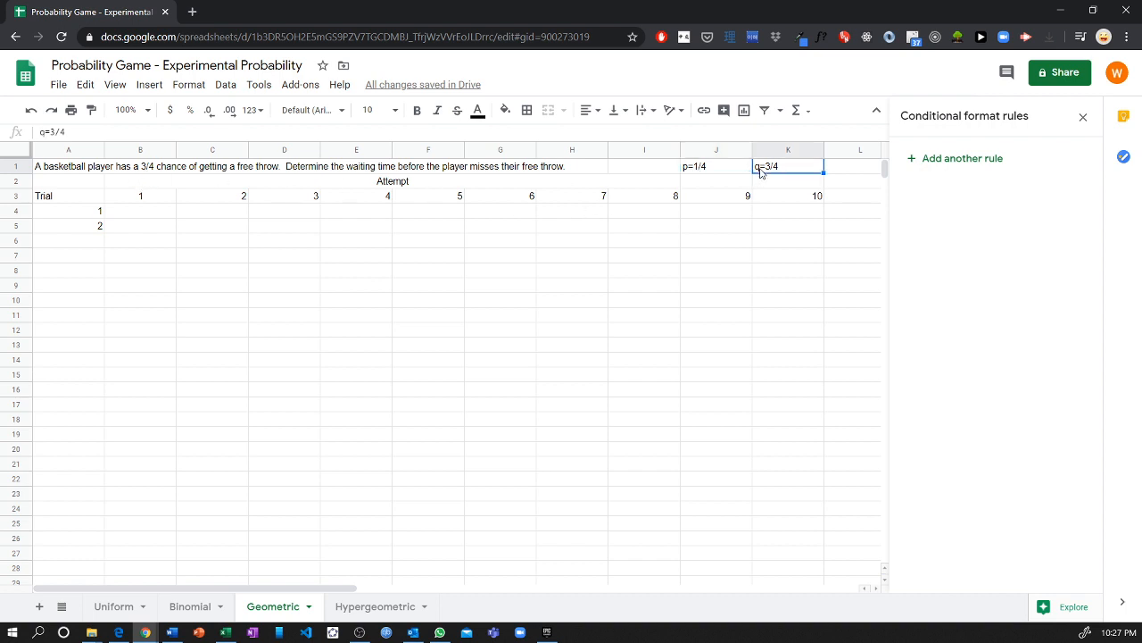
Extend the trial numbers in column A as a series from 1 to 100, ending in row 103
click(69, 150)
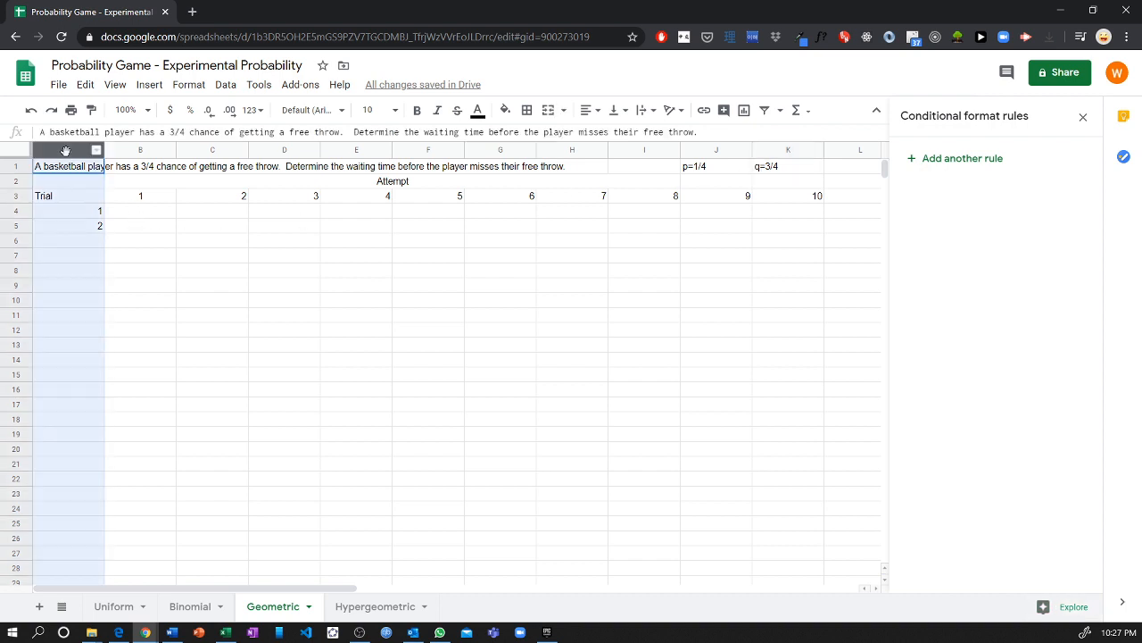
drag(73, 199, 76, 225)
click(79, 216)
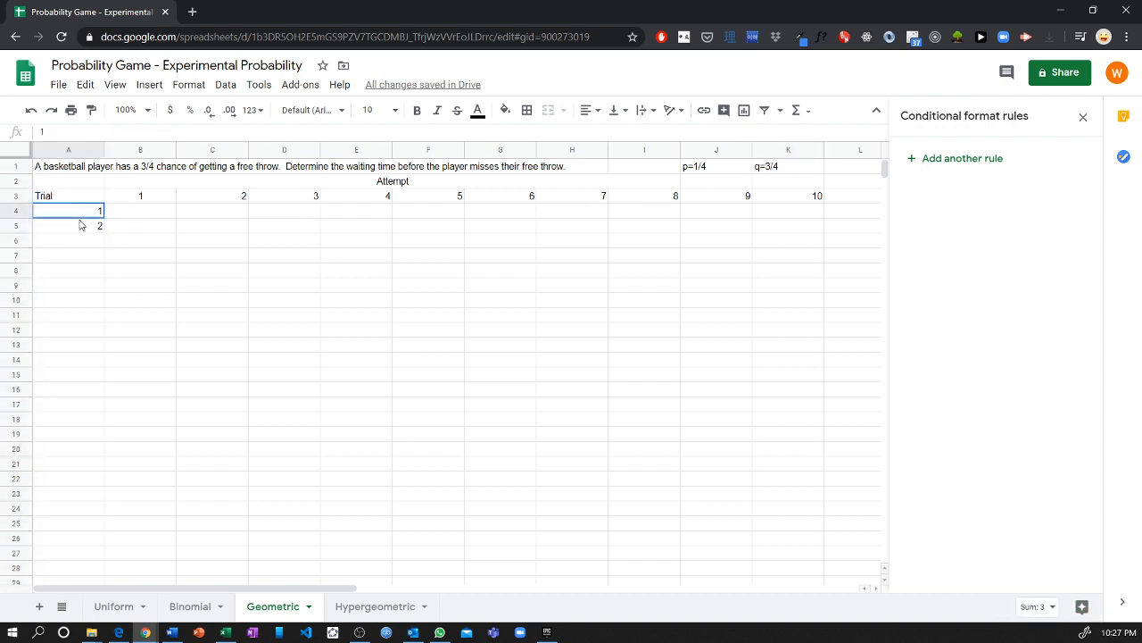
click(135, 229)
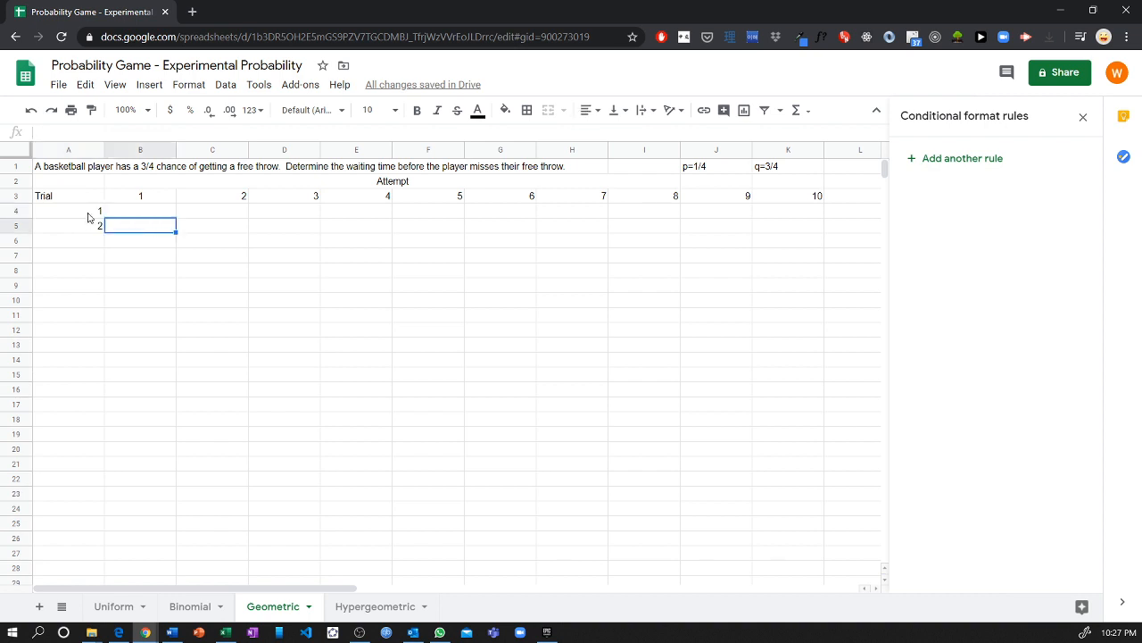
drag(90, 214, 89, 230)
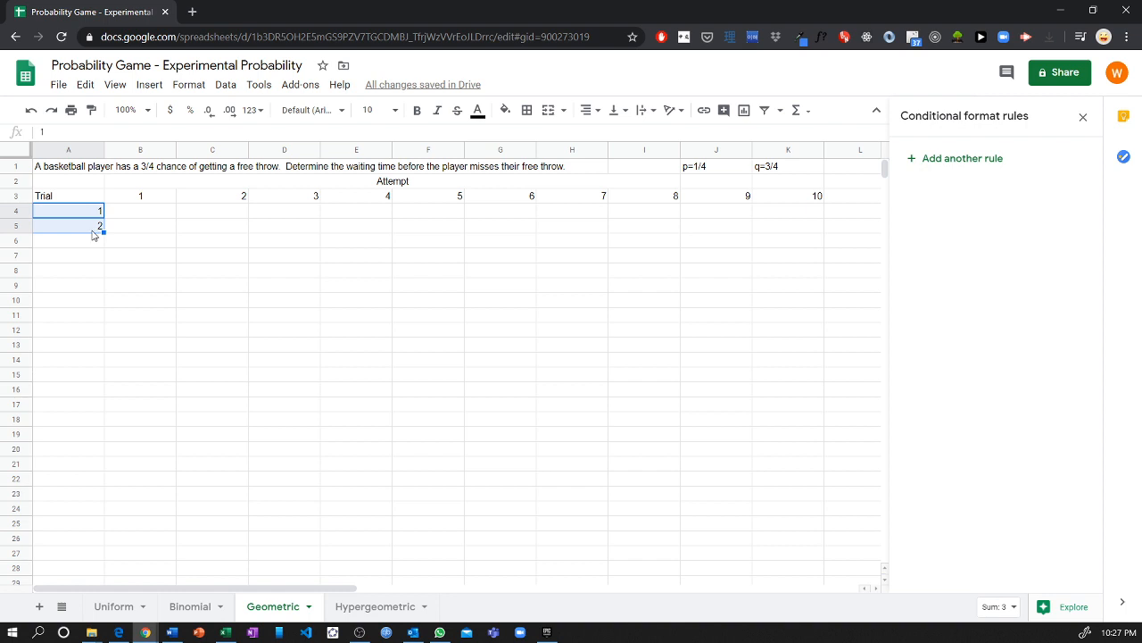
key(ctrl+z)
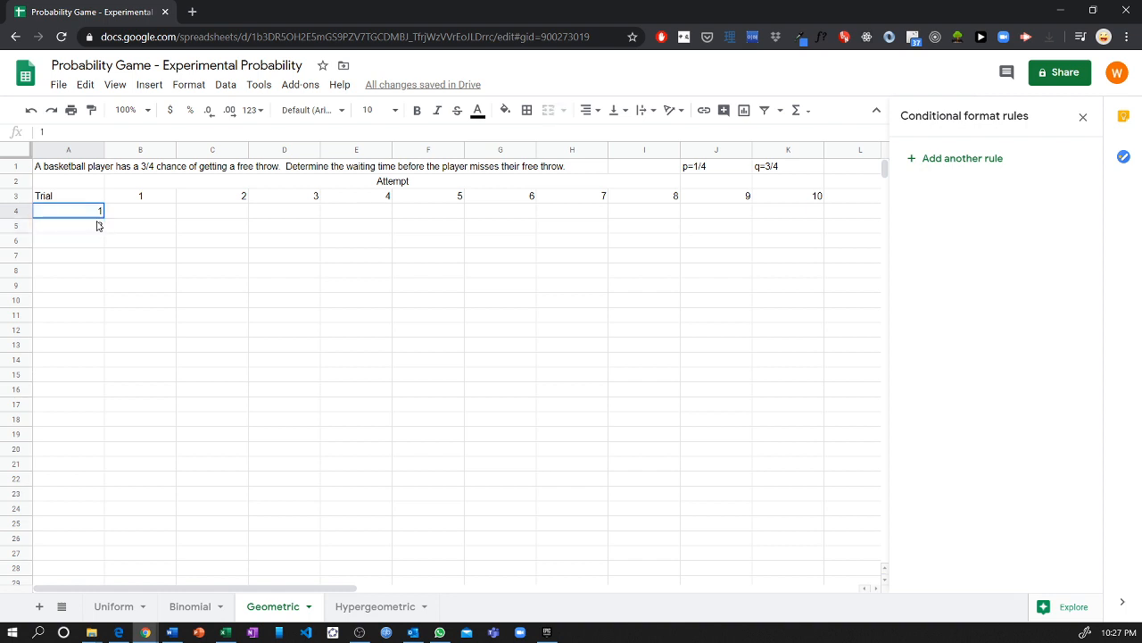
key(ctrl+y)
drag(103, 231, 131, 393)
scroll(197, 538, up, 5)
scroll(204, 442, down, 7)
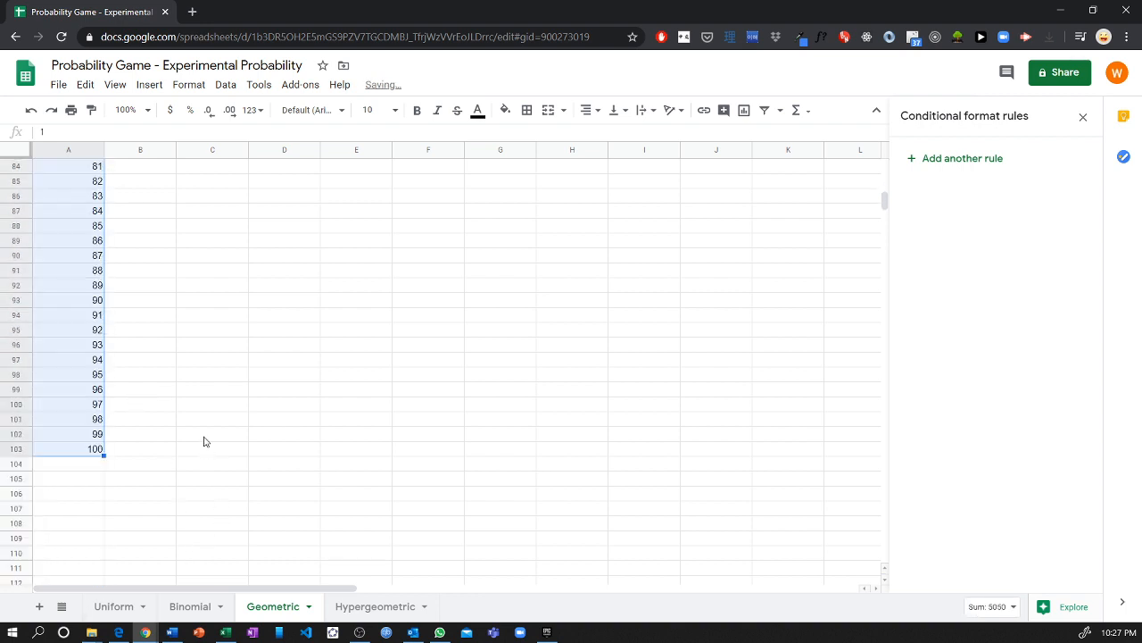
scroll(201, 437, up, 20)
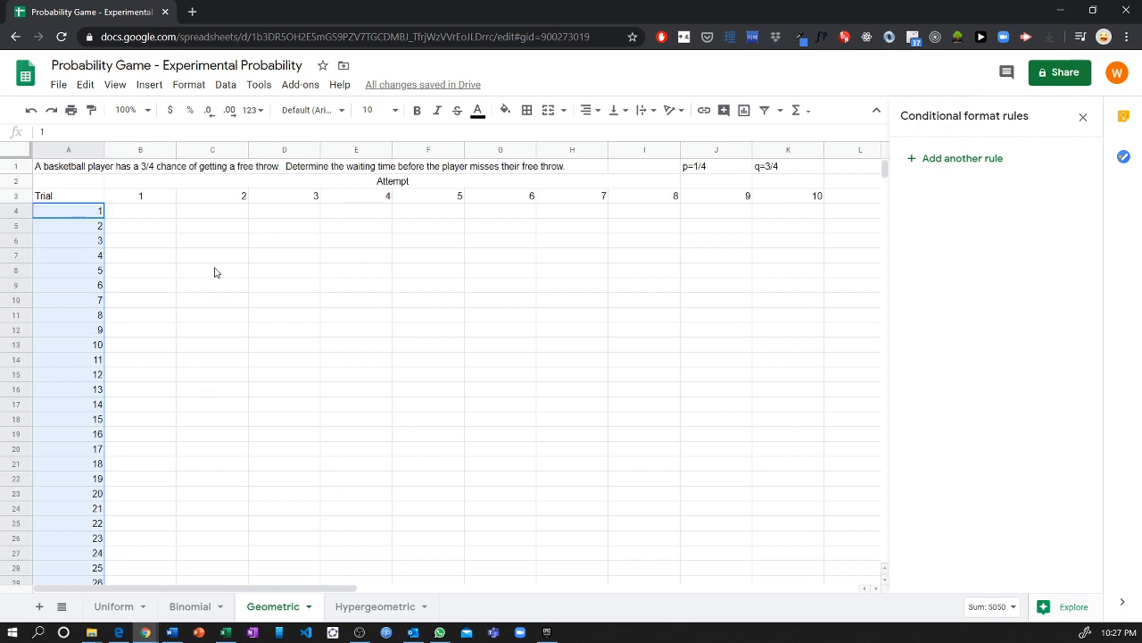
Examine the attempt columns 1 to 12 and the waiting time column of the trial table
click(143, 149)
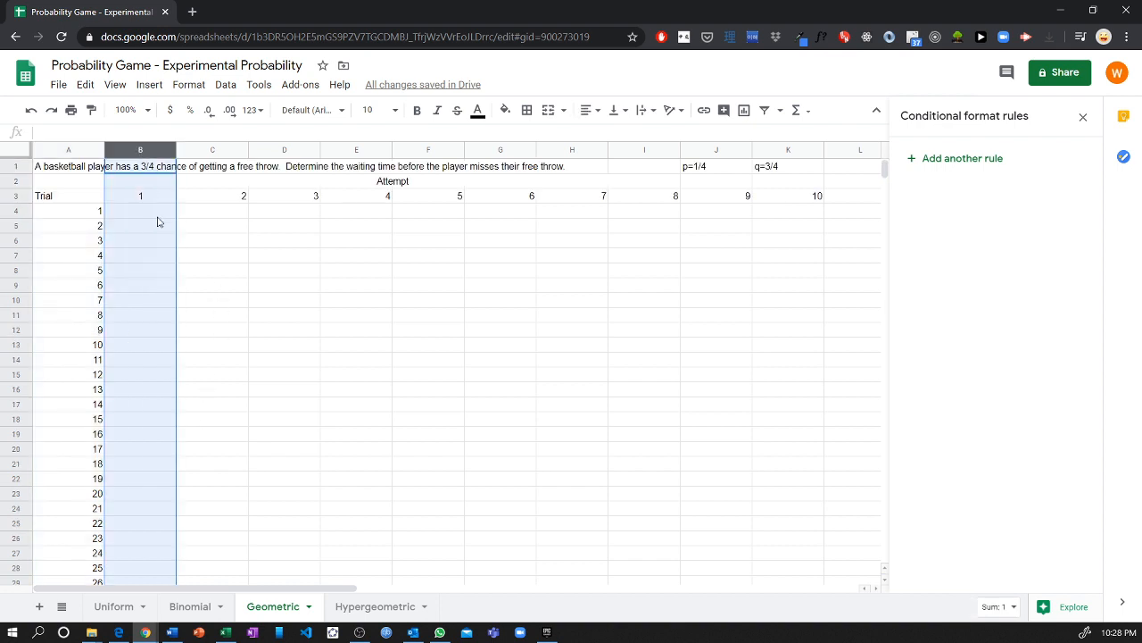
click(156, 214)
click(199, 215)
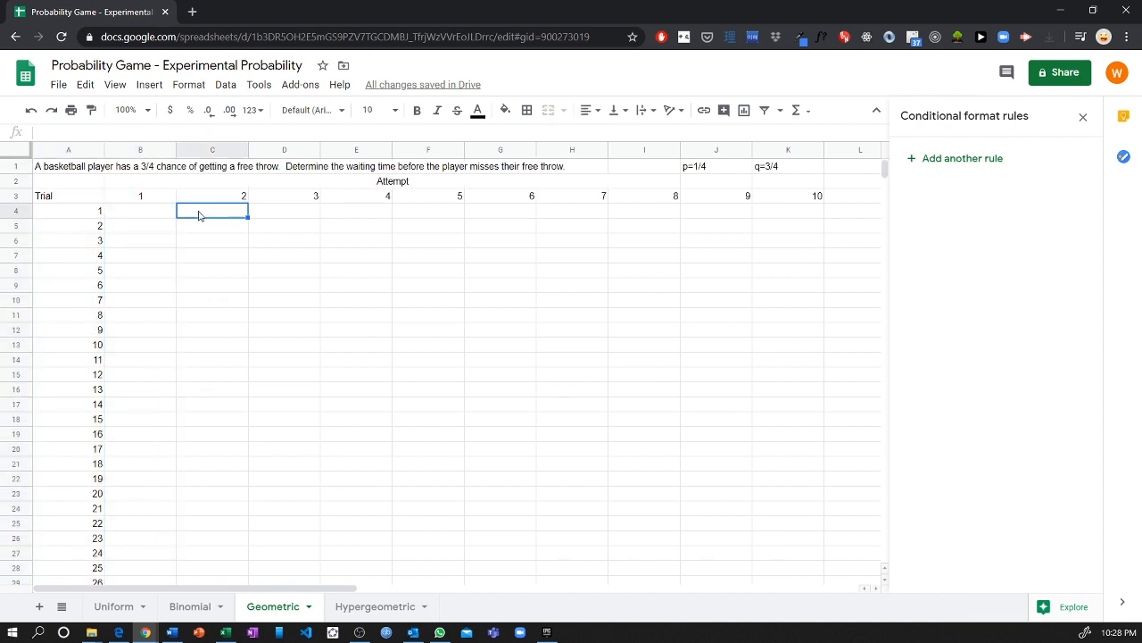
click(209, 149)
click(229, 217)
scroll(575, 247, right, 2)
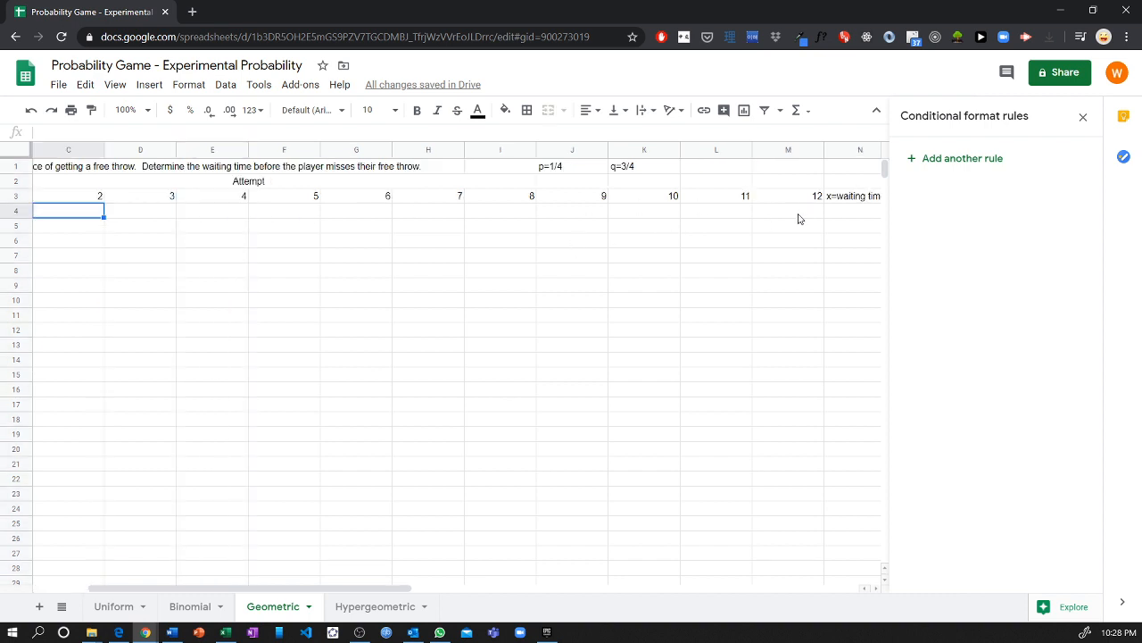
scroll(799, 219, left, 2)
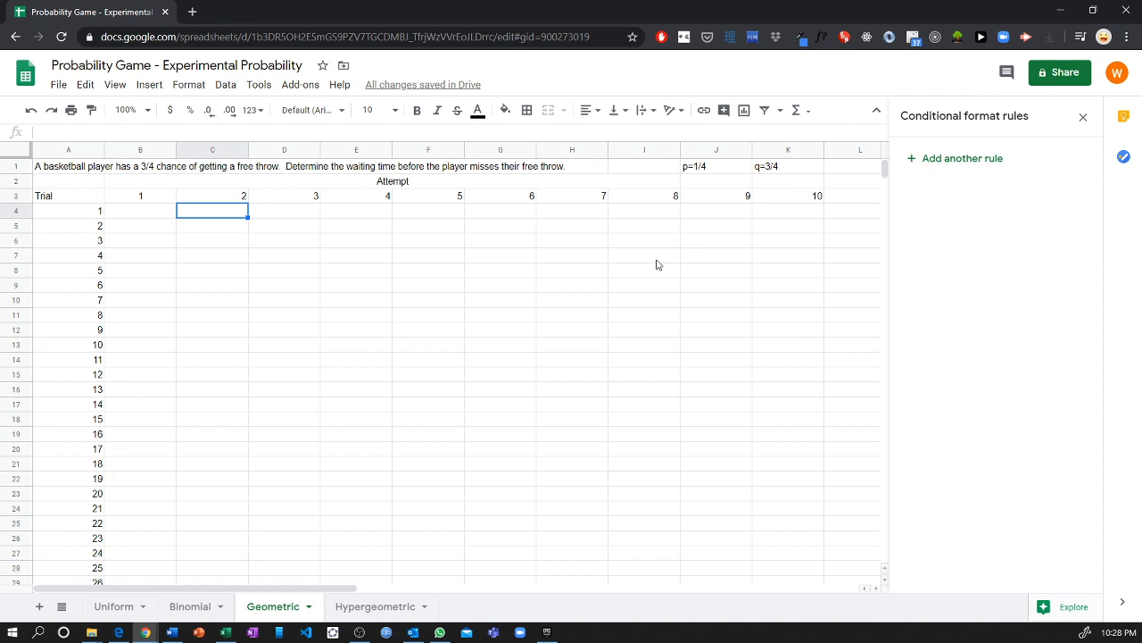
scroll(656, 265, right, 2)
scroll(656, 265, left, 2)
Enter the formula =randbetween(1, 4) in cell B4 for the first attempt of trial 1
click(165, 211)
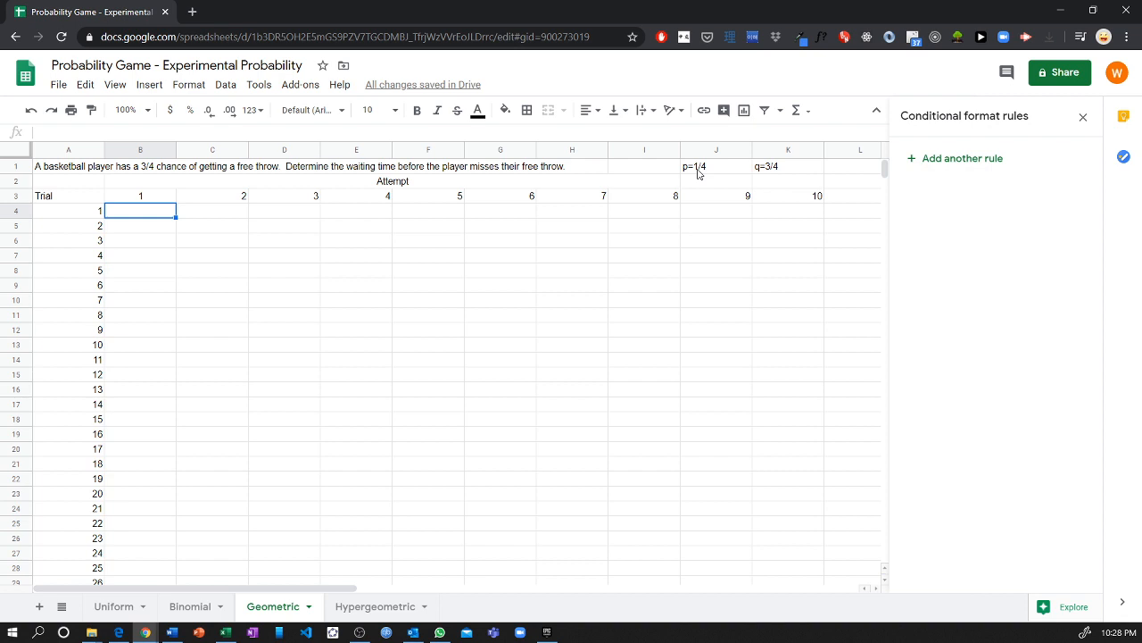
double_click(141, 210)
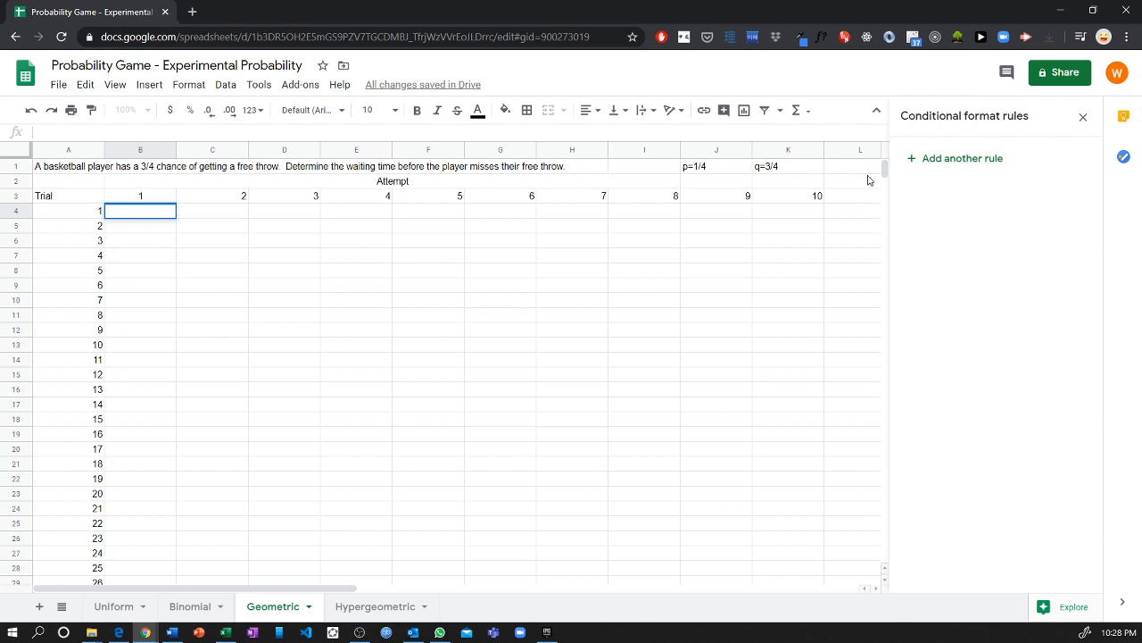
text(=)
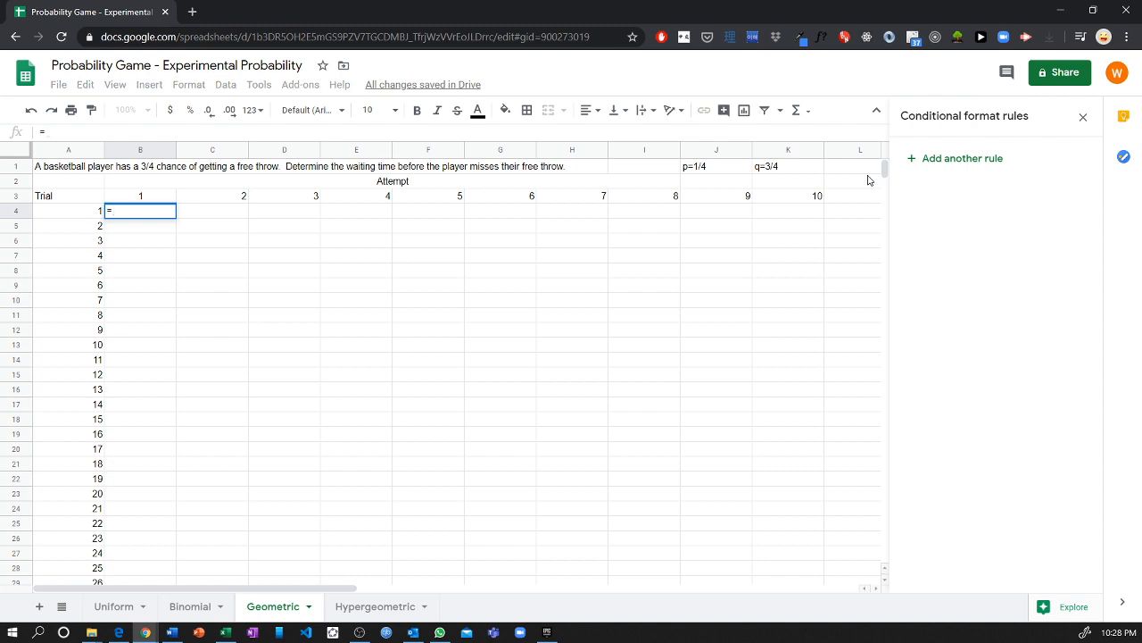
key(BackSpace)
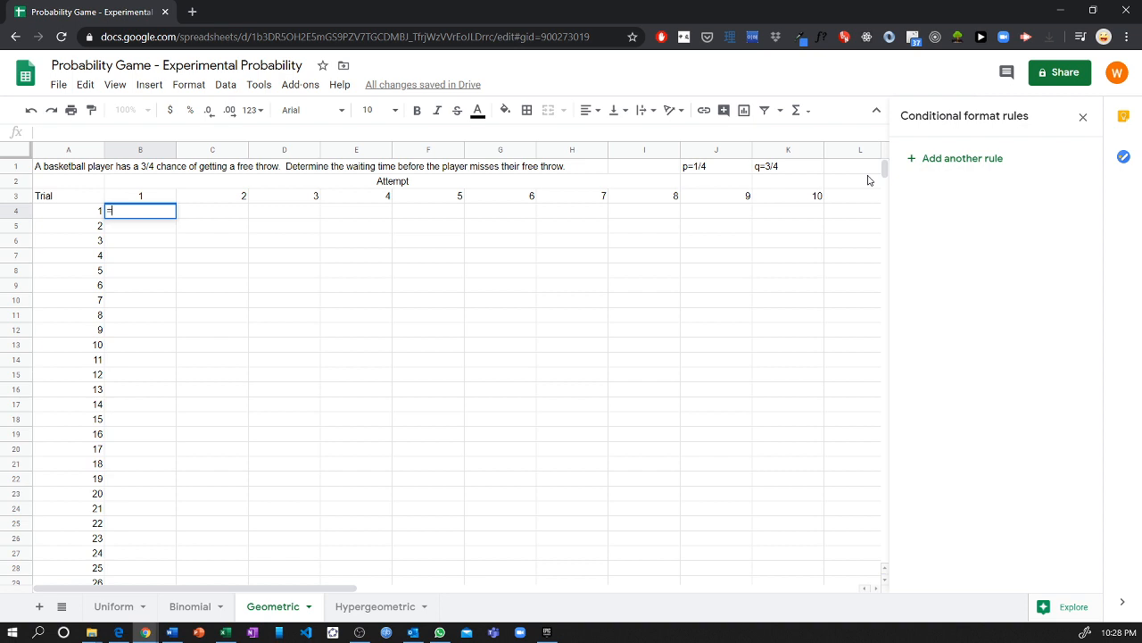
text(=)
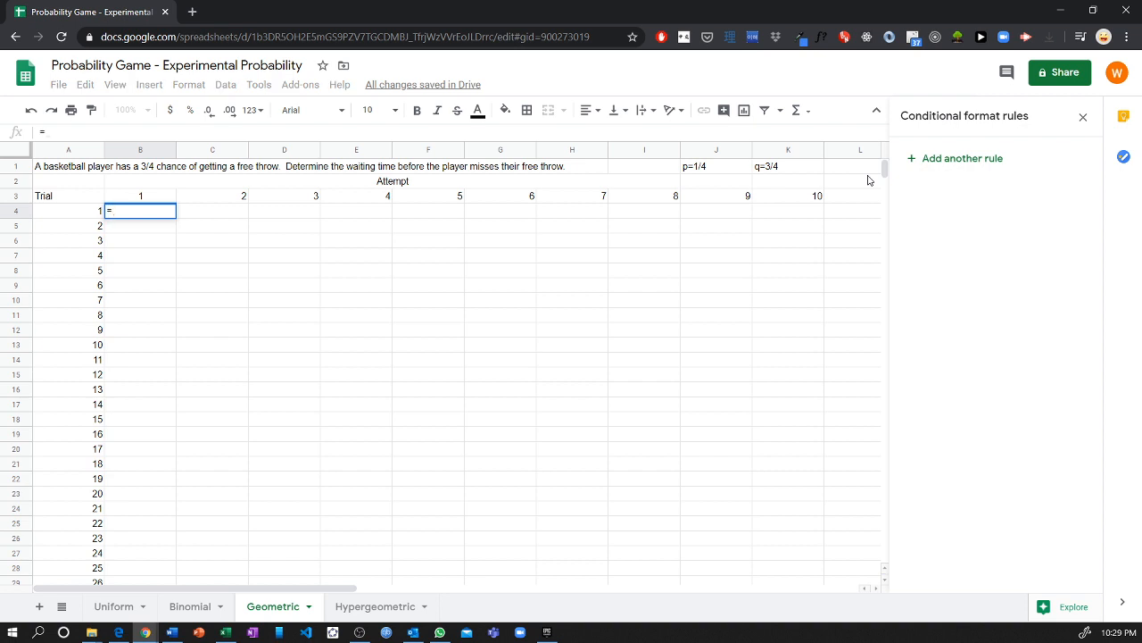
text(randbetwe)
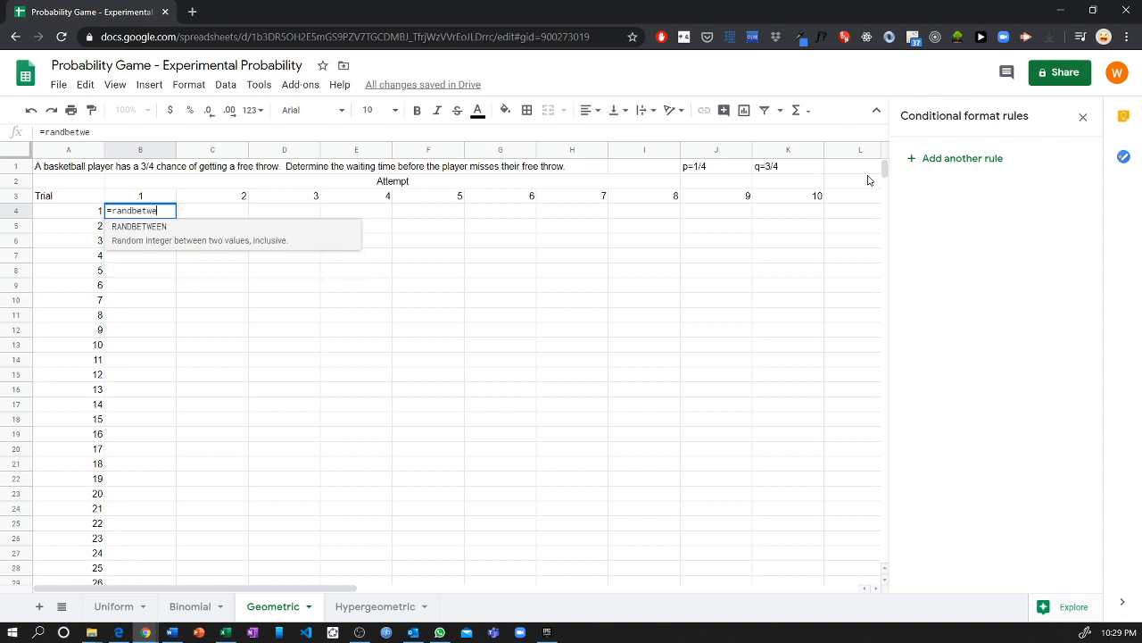
text(en()
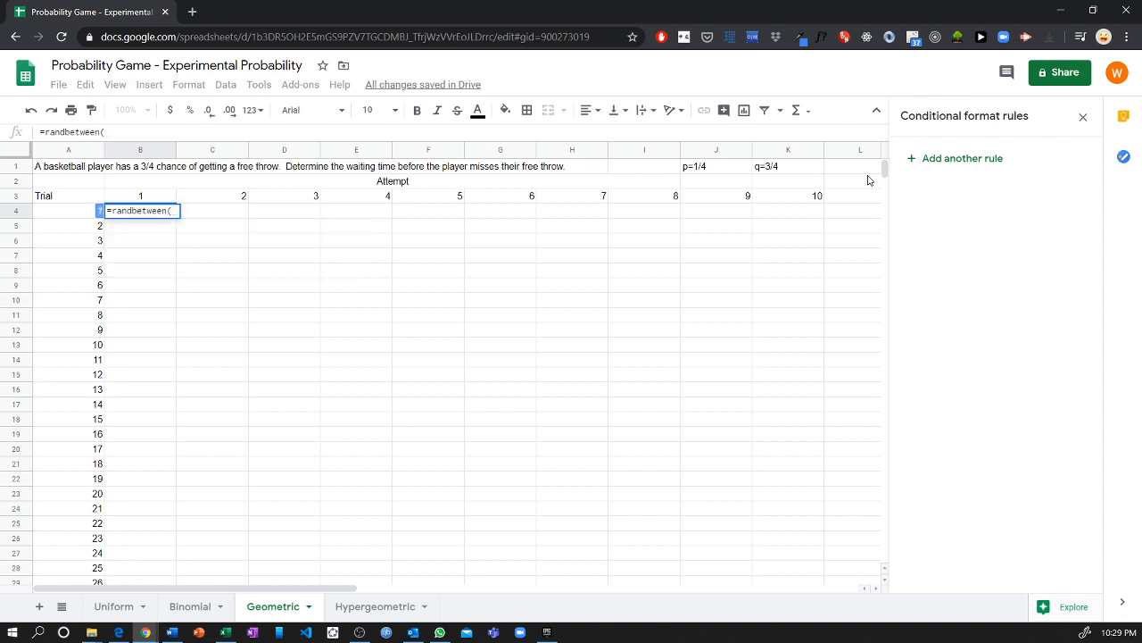
key(BackSpace)
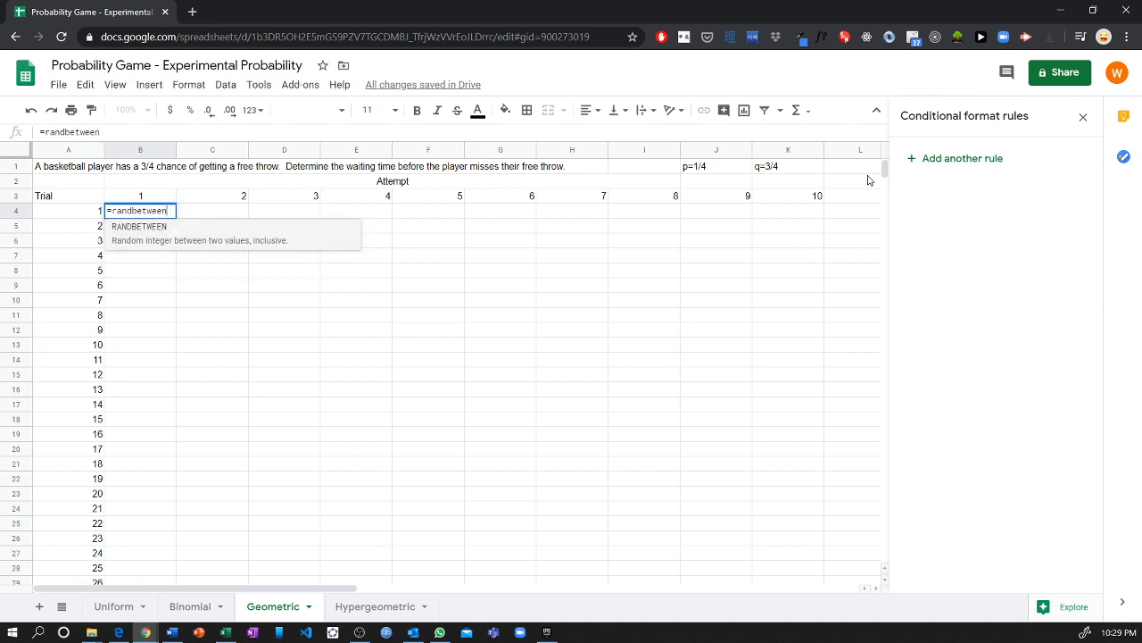
text(()
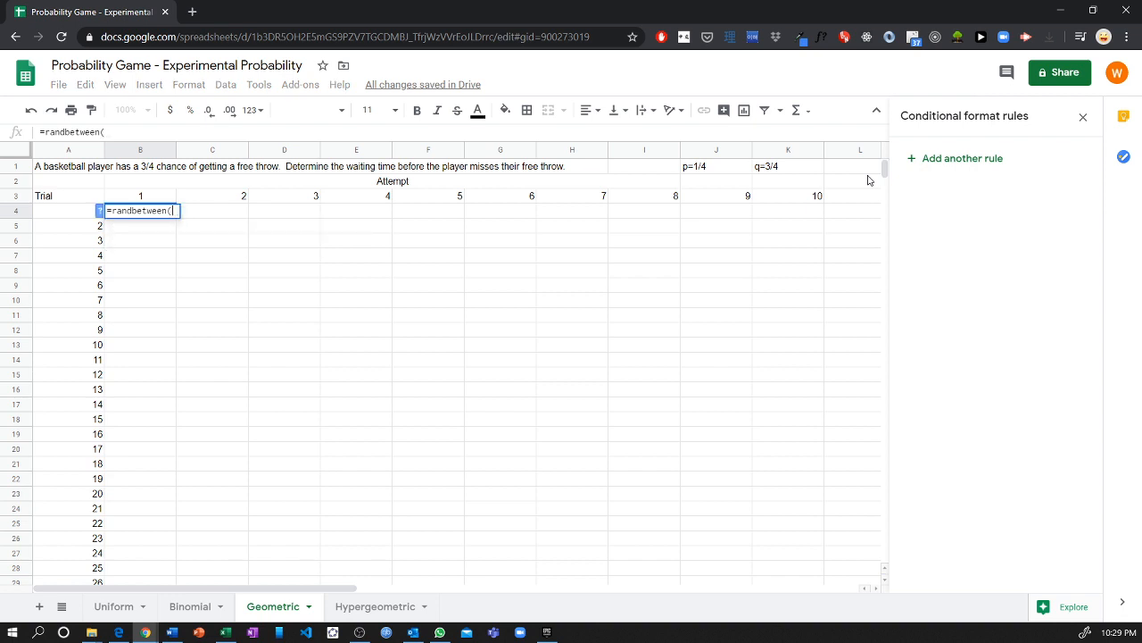
text(1, 4)
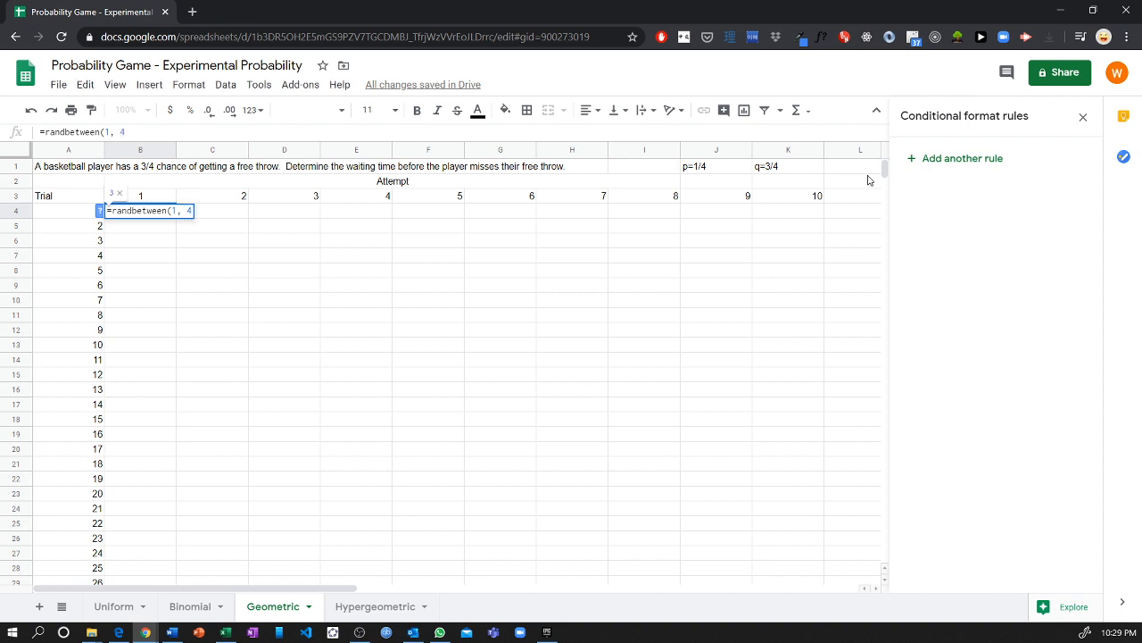
text())
key(Return)
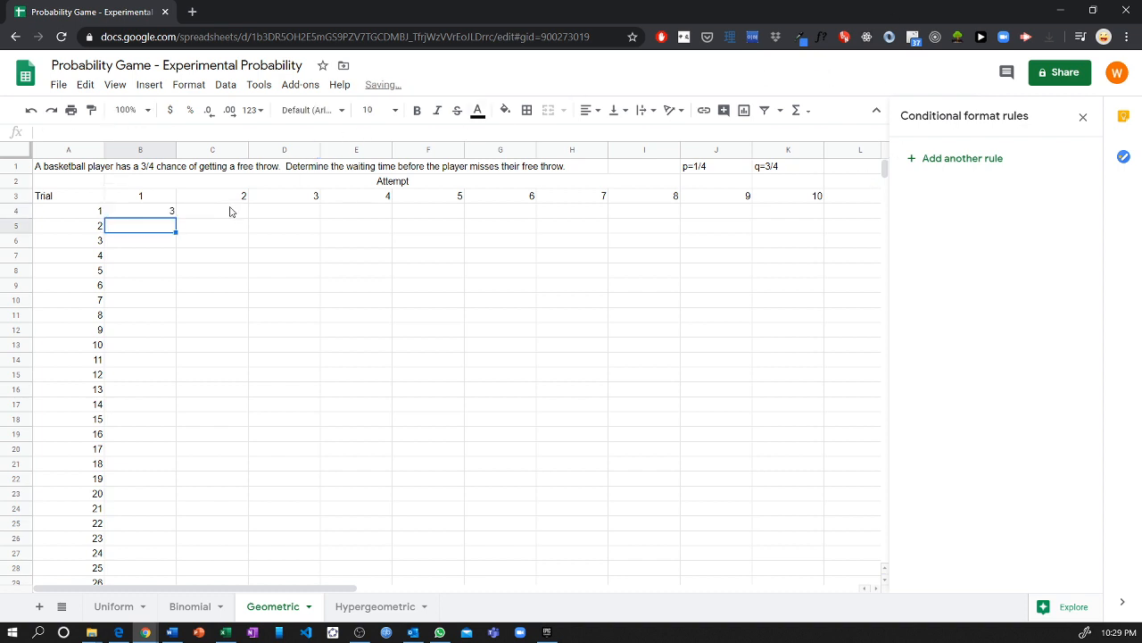
Enter scratch text such as "f" in cell C7 and clear it to recalculate the random number in B4
click(161, 217)
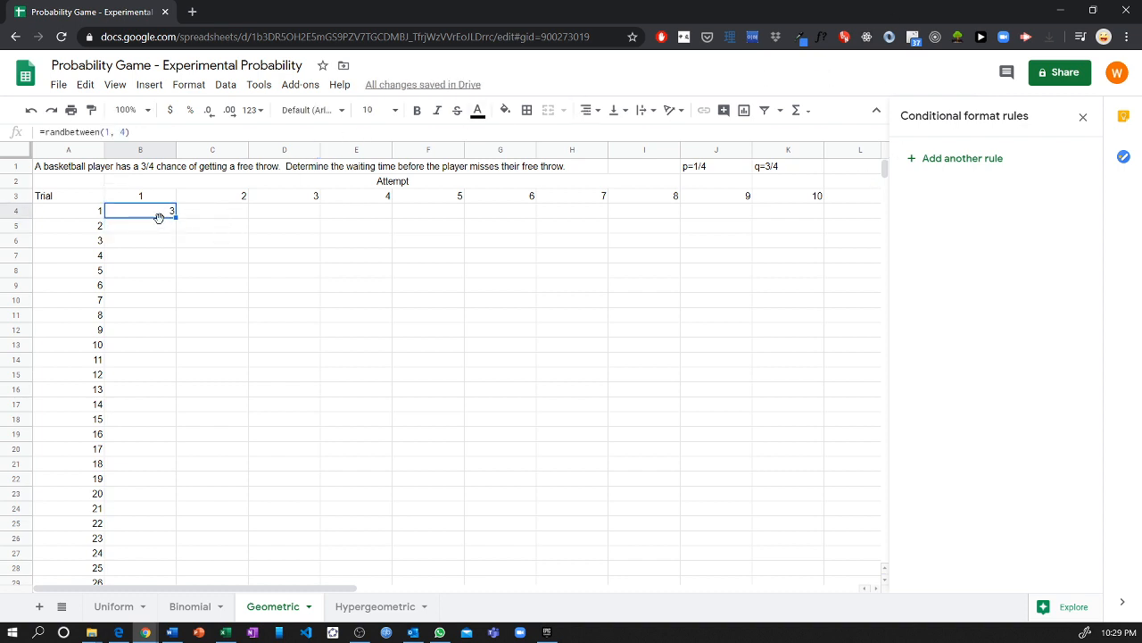
click(235, 256)
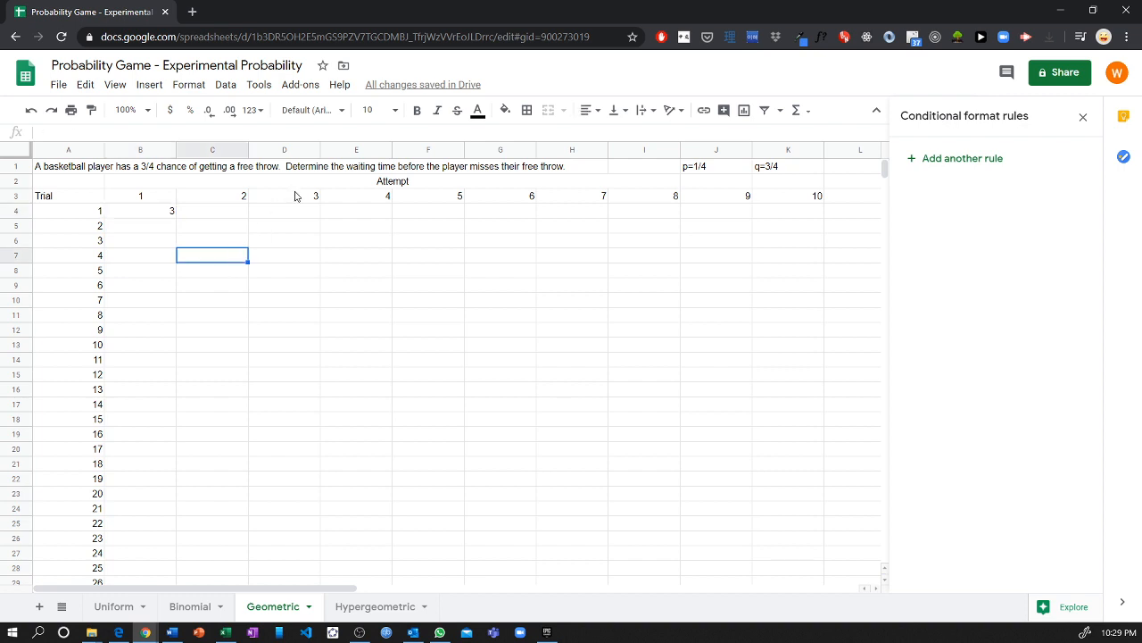
text(f)
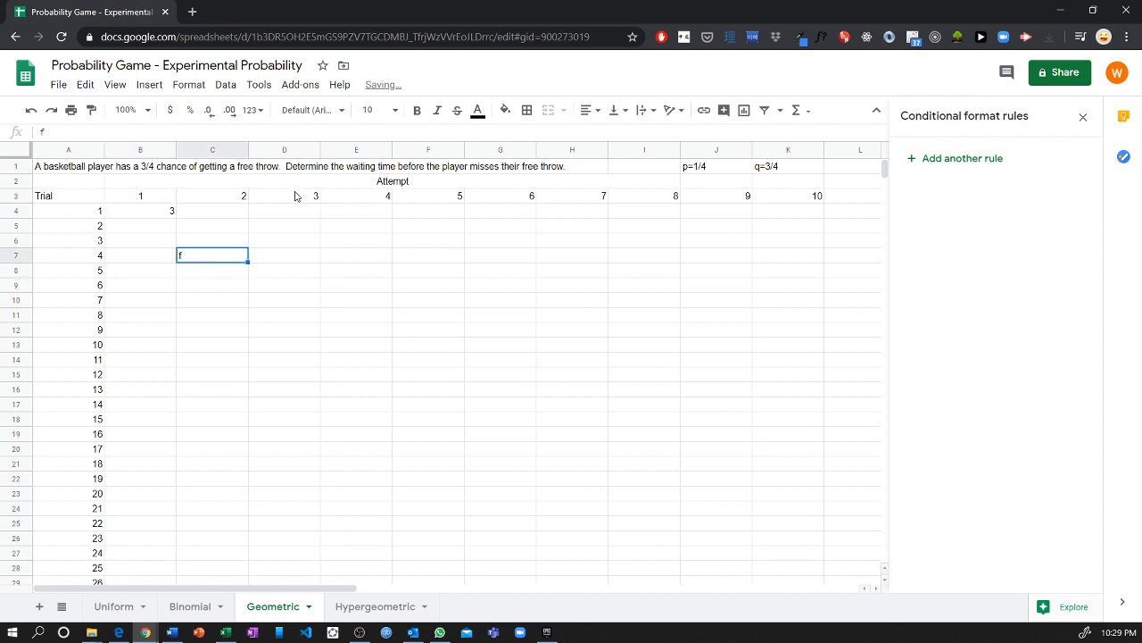
text(e)
key(Left)
text(s)
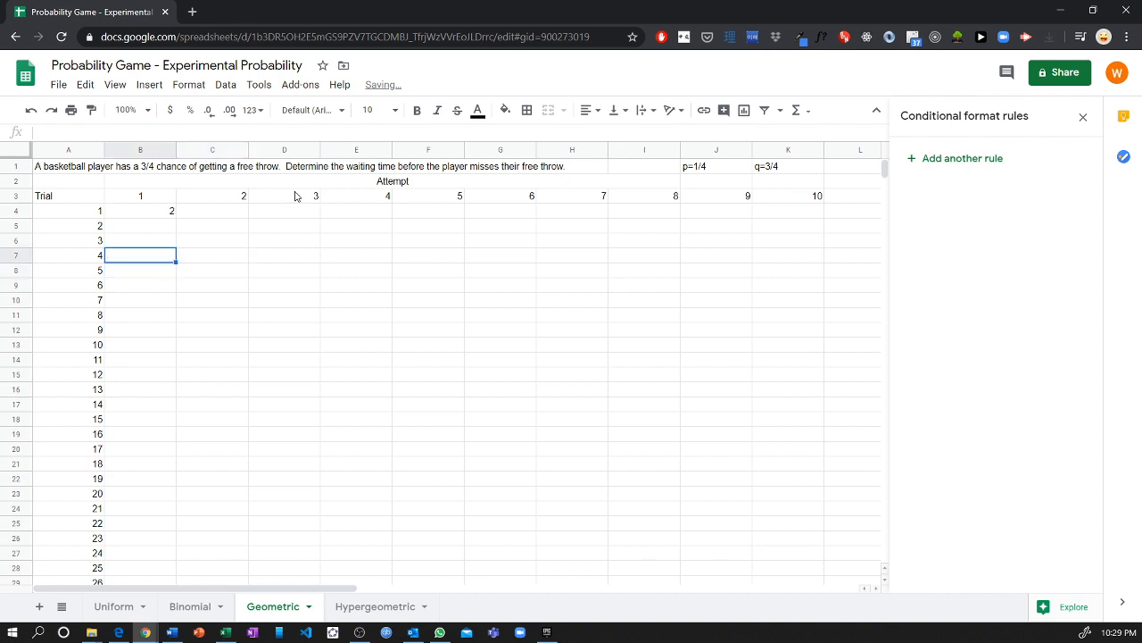
Fill the random number formula from B4 across row 4 to M4, covering attempts 1 to 12
key(Up)
key(Up)
key(Up)
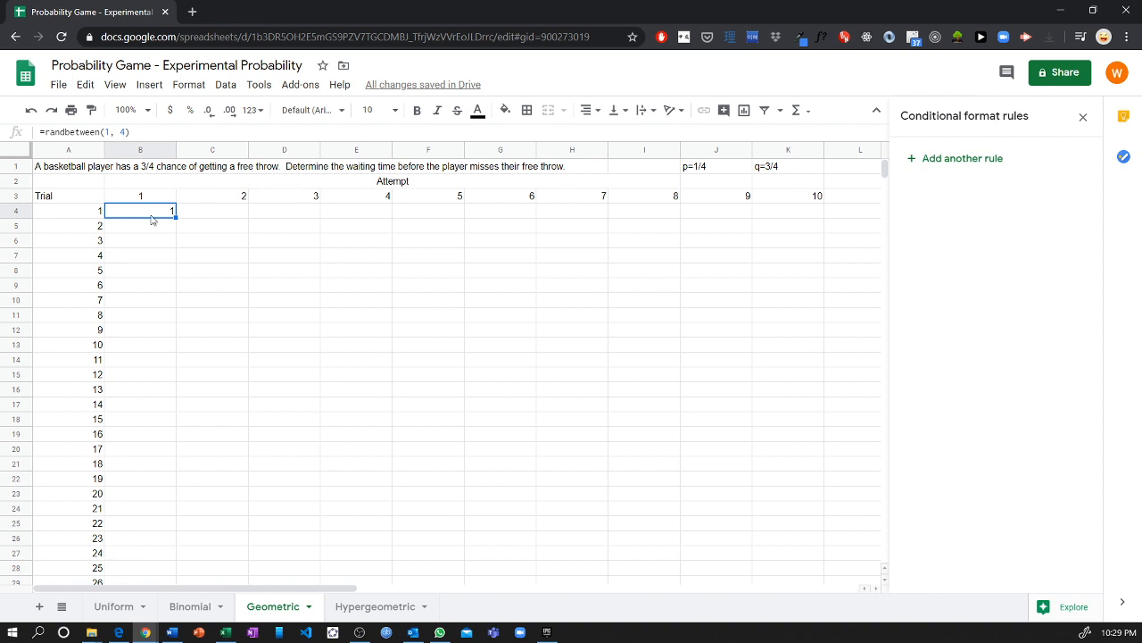
drag(175, 217, 212, 236)
scroll(214, 235, left, 10)
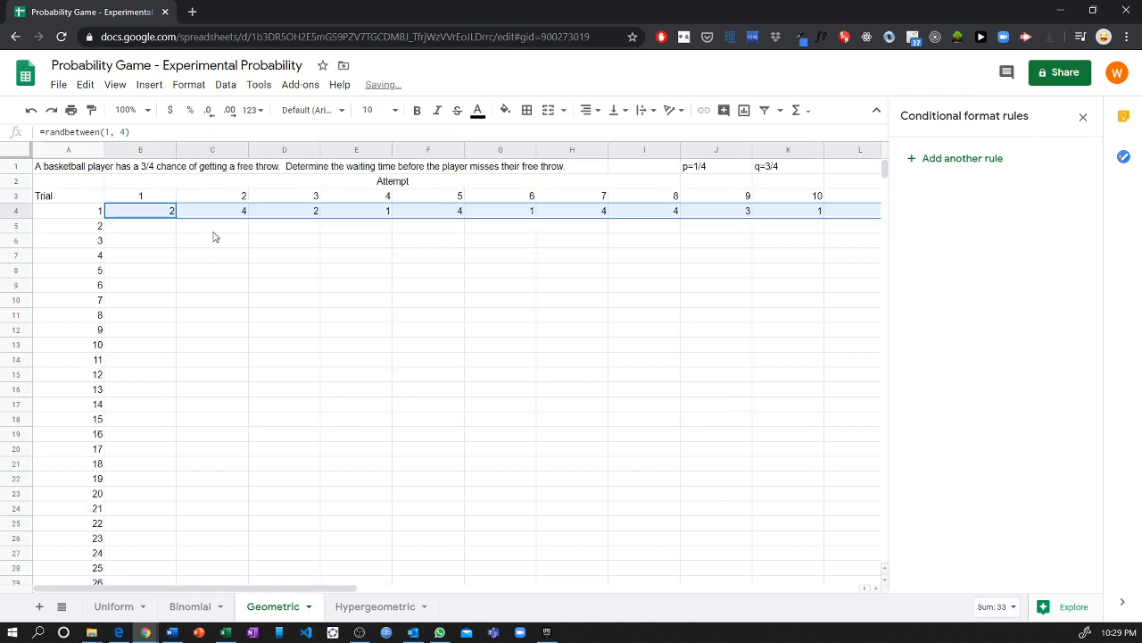
scroll(580, 254, right, 2)
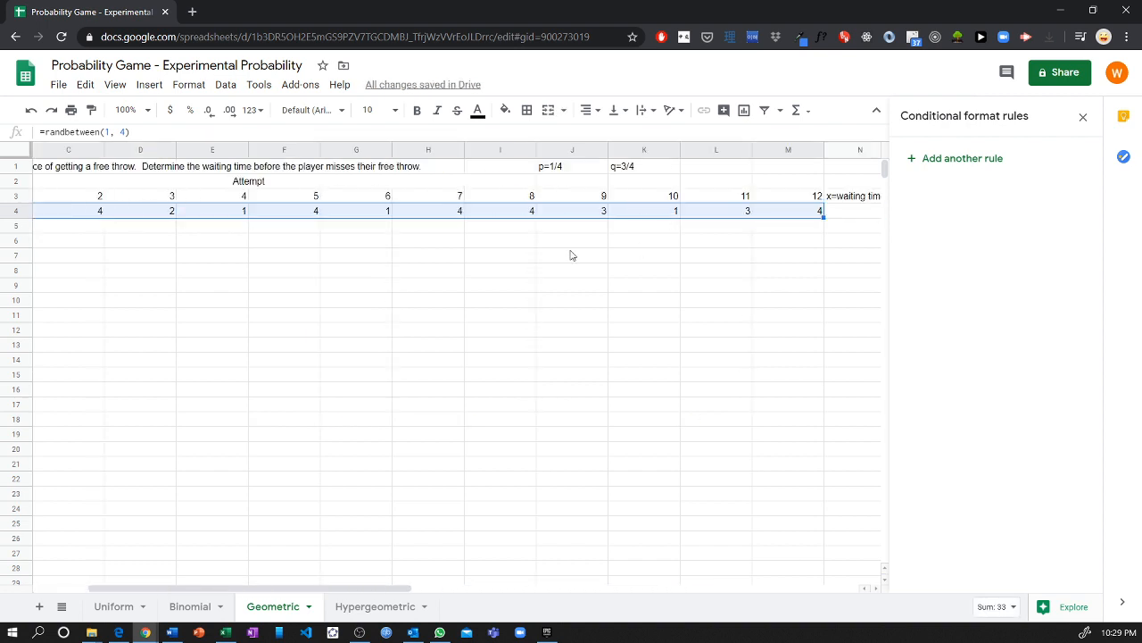
Start a MATCH formula in cell N4 of the waiting time column with 4 as the search key
scroll(326, 240, left, 2)
scroll(326, 240, right, 4)
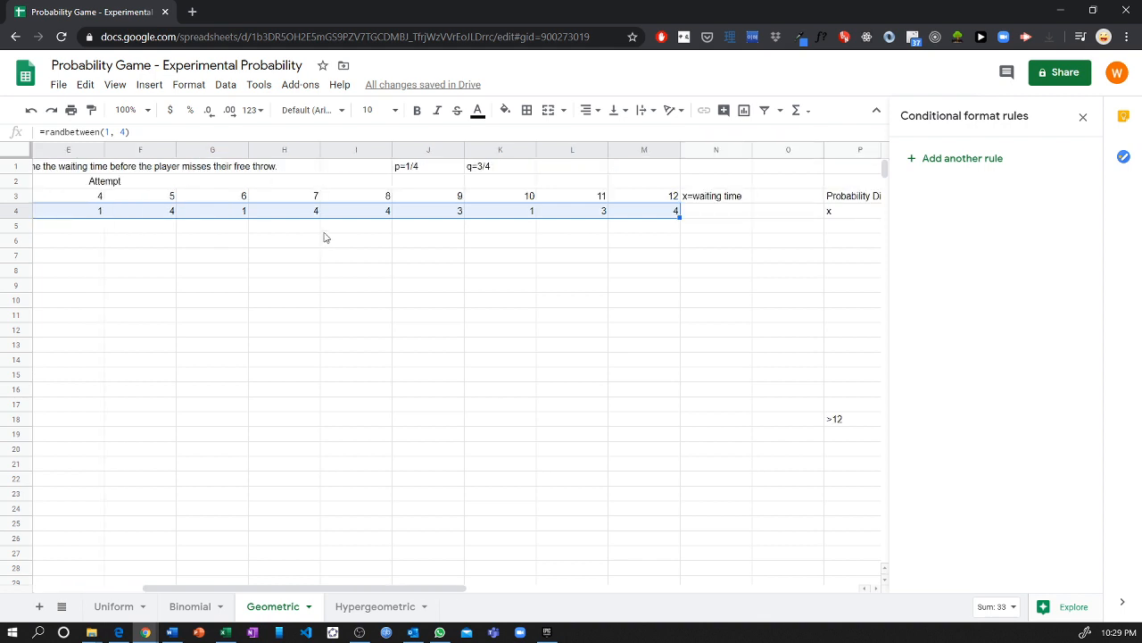
click(701, 213)
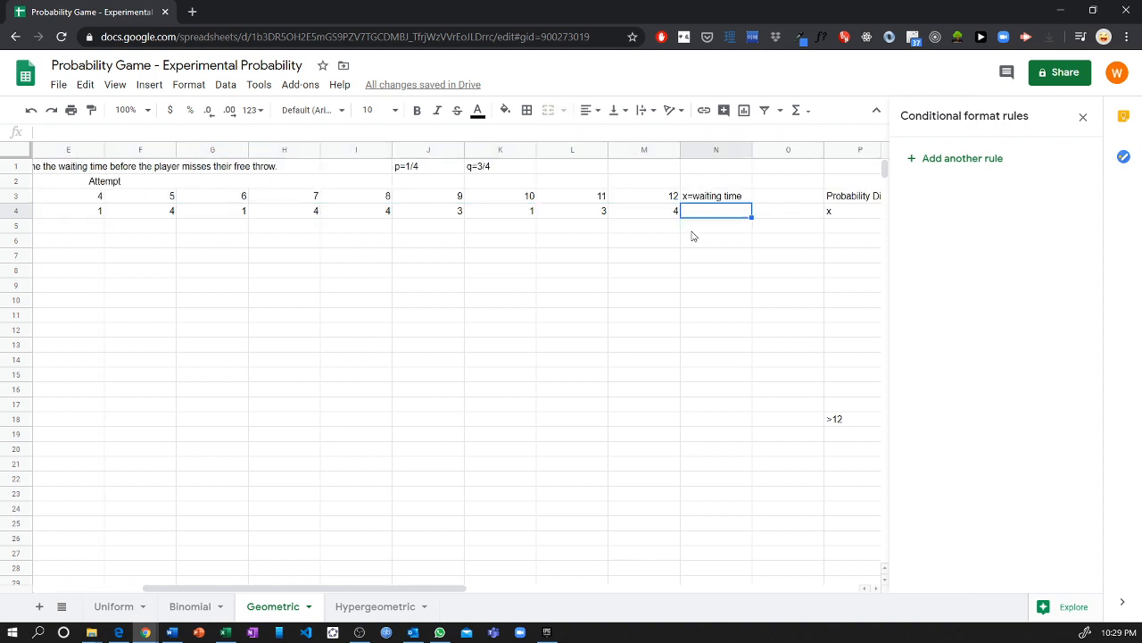
text(=ma)
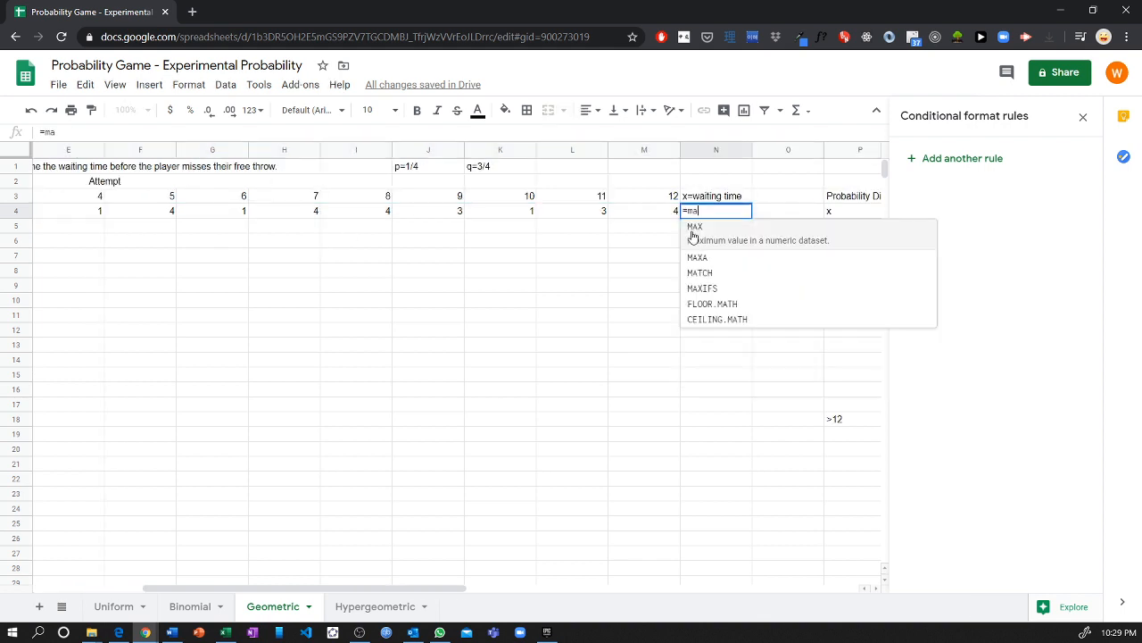
text(tch()
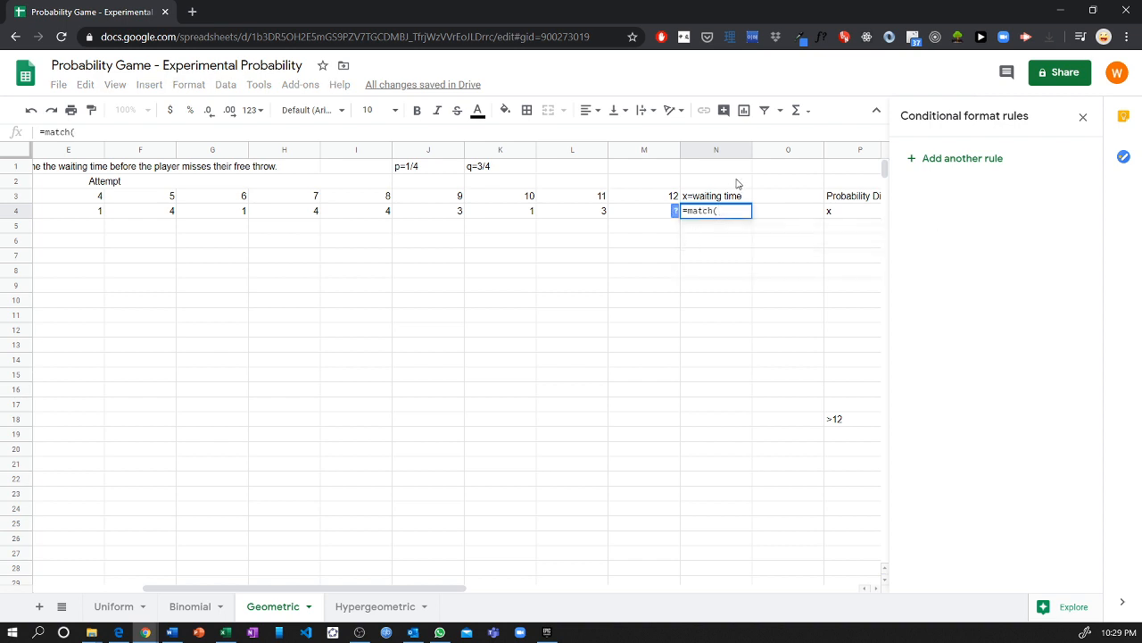
click(676, 211)
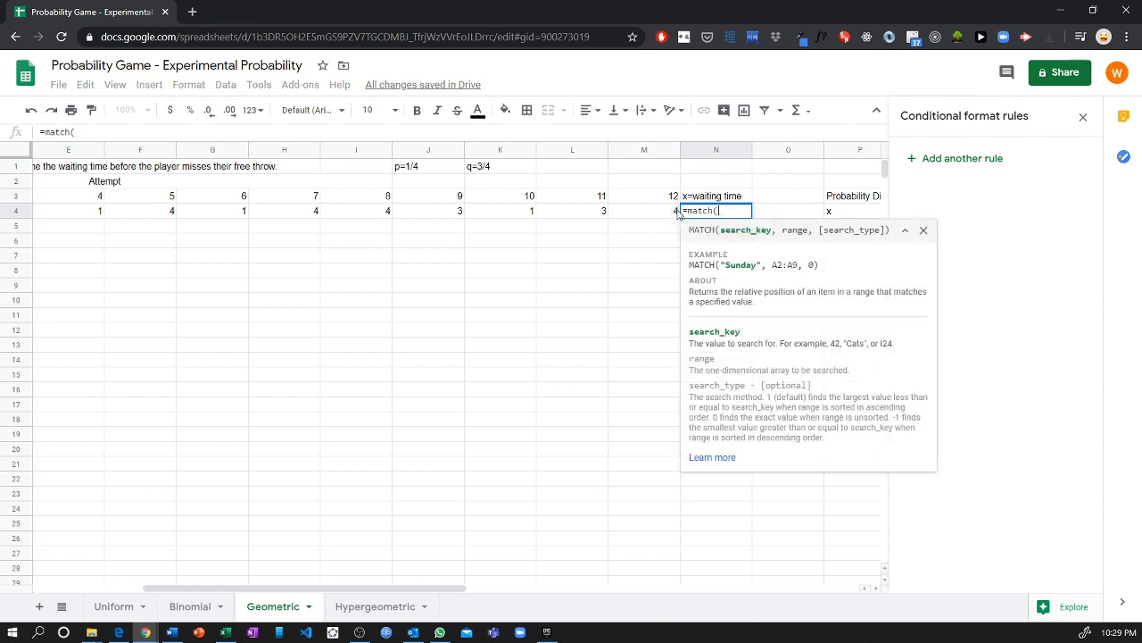
click(905, 230)
scroll(707, 205, left, 4)
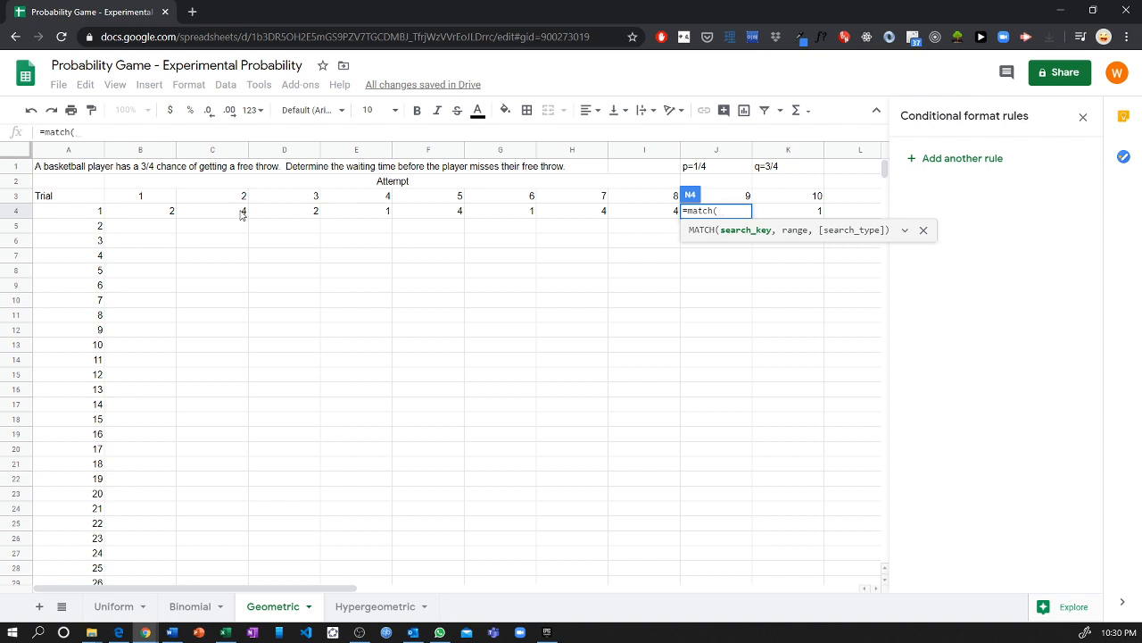
scroll(241, 214, right, 10)
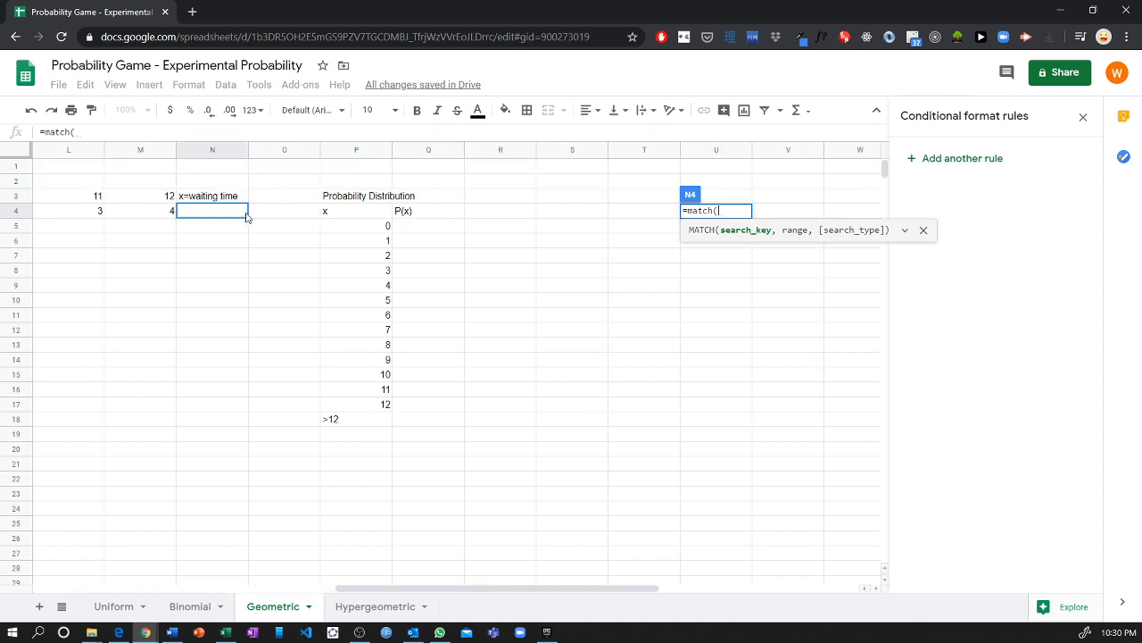
text(4)
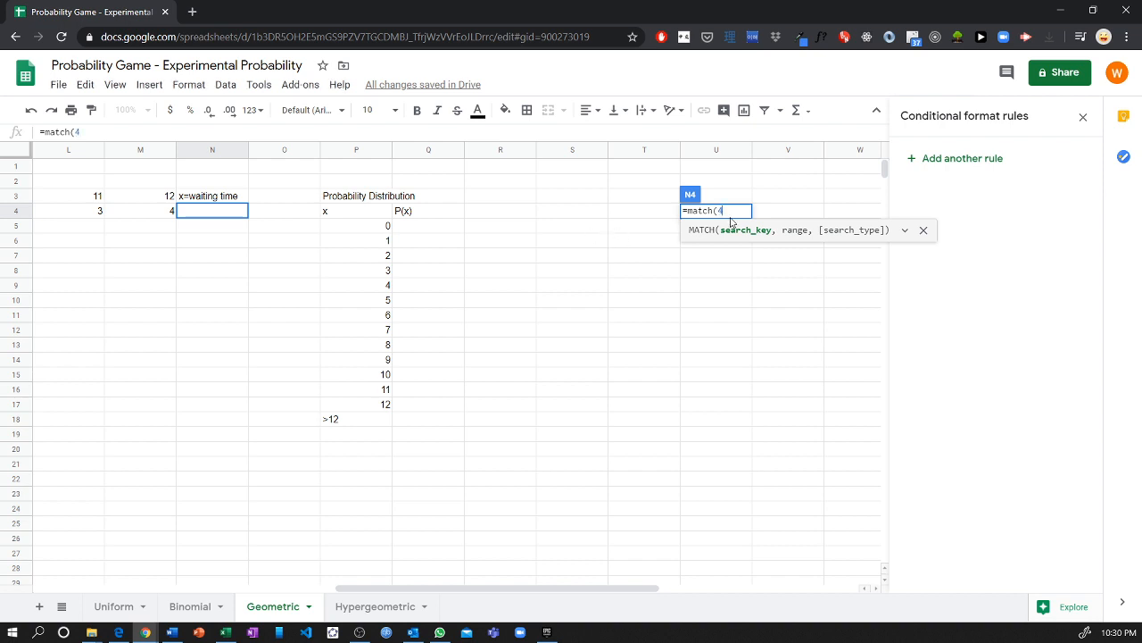
text(,)
Complete the N4 formula with range B4:M4 and search type 0, giving =match(4, B4:M4, 0)
scroll(571, 254, left, 5)
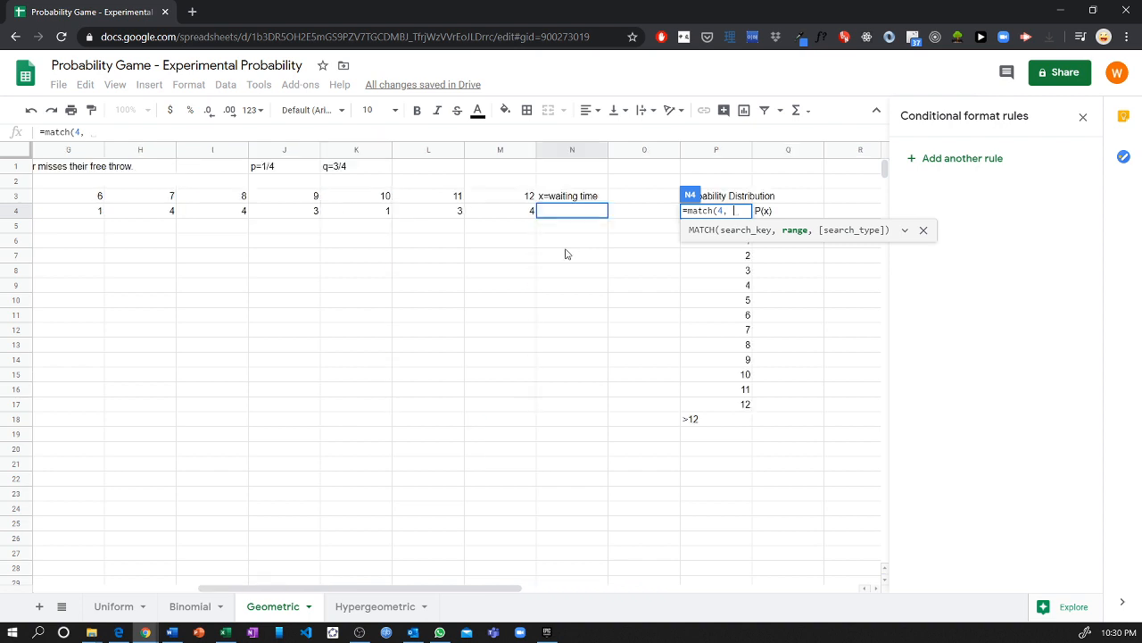
scroll(565, 255, left, 5)
drag(169, 216, 778, 219)
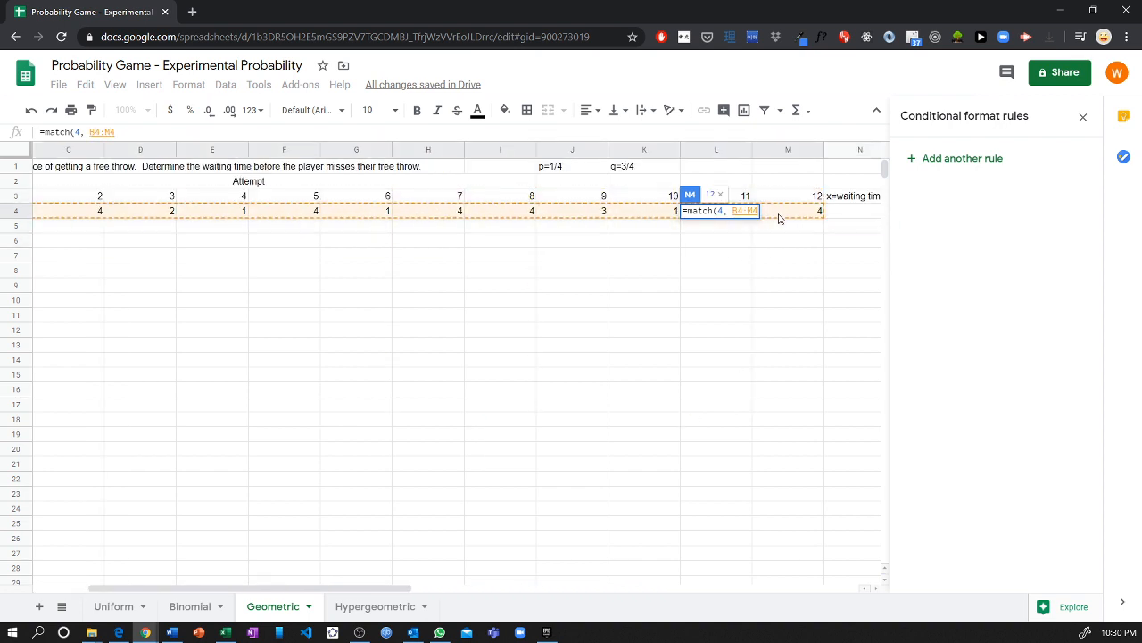
scroll(750, 223, right, 5)
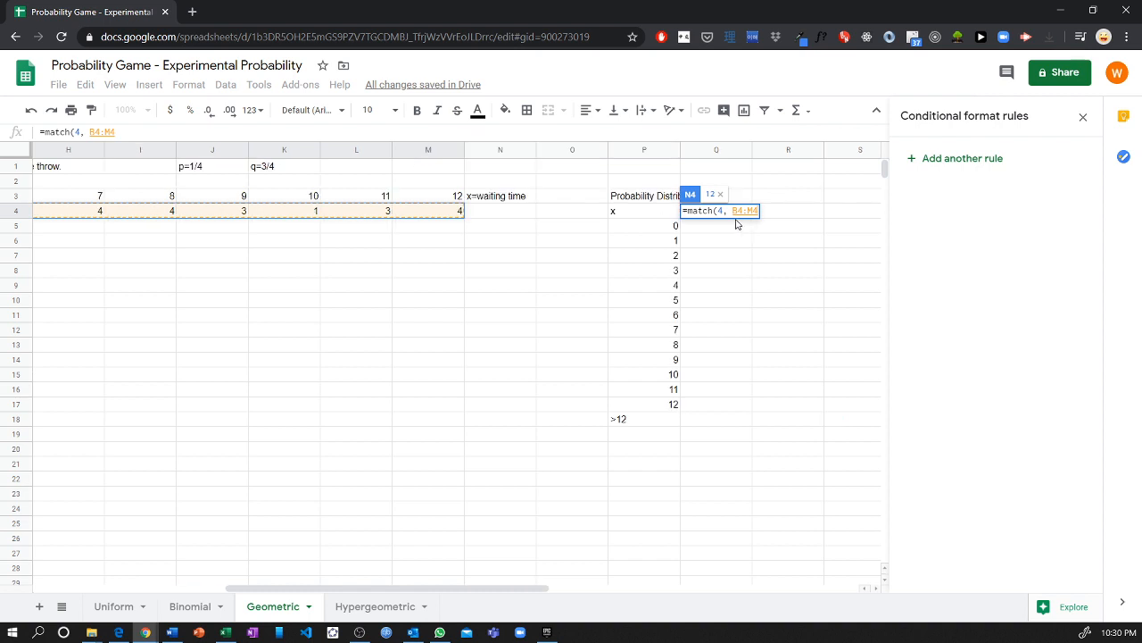
text(, )
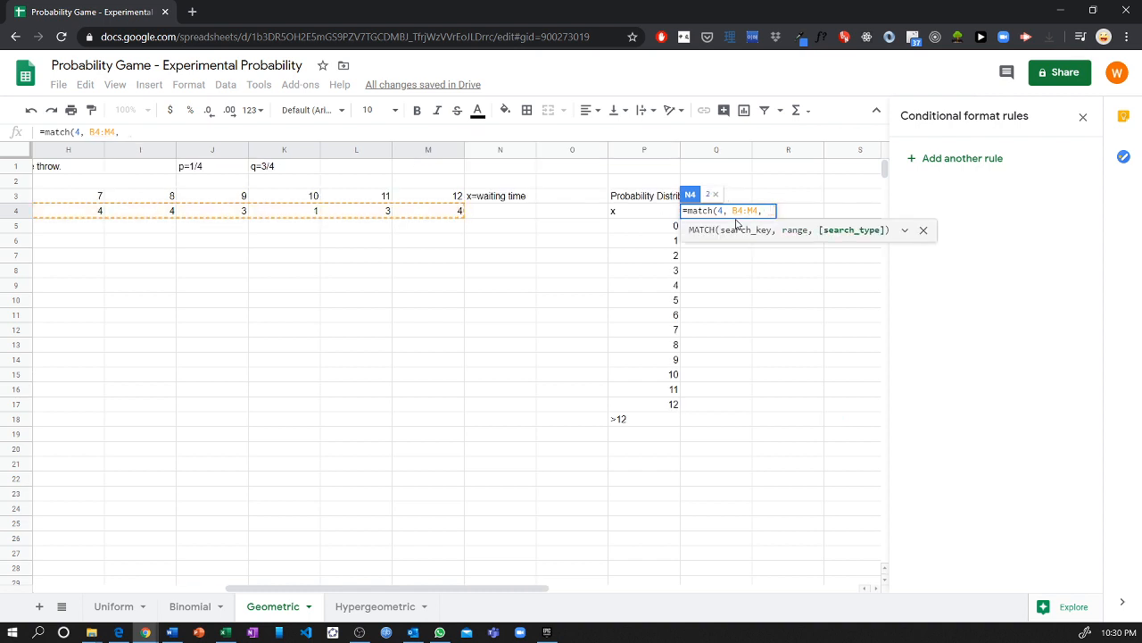
text(0)
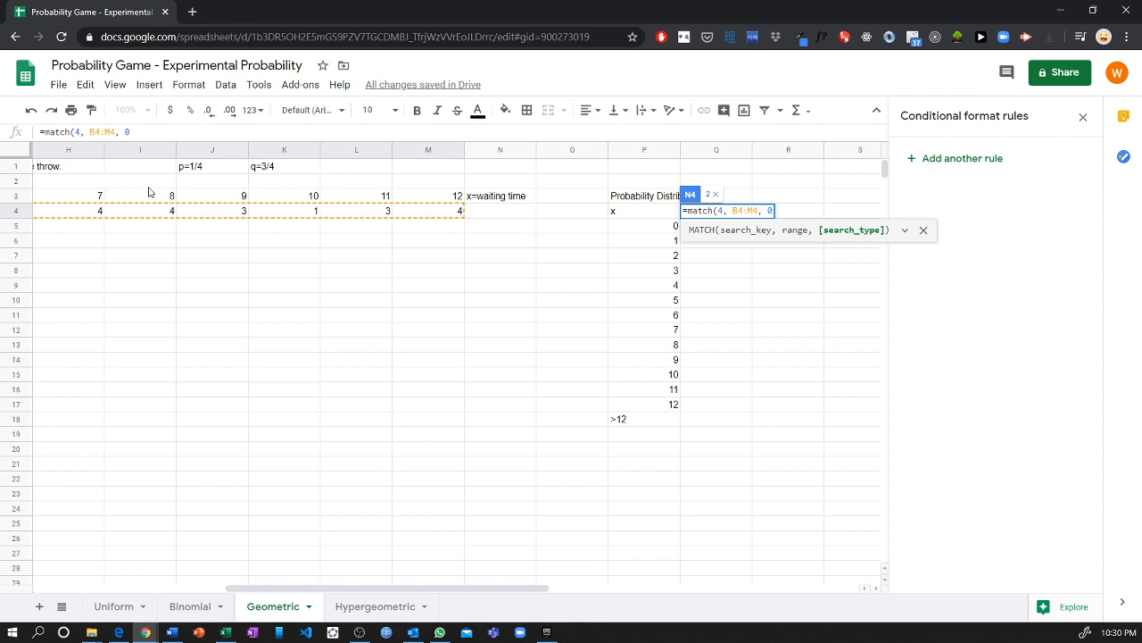
scroll(250, 225, left, 5)
scroll(250, 225, left, 2)
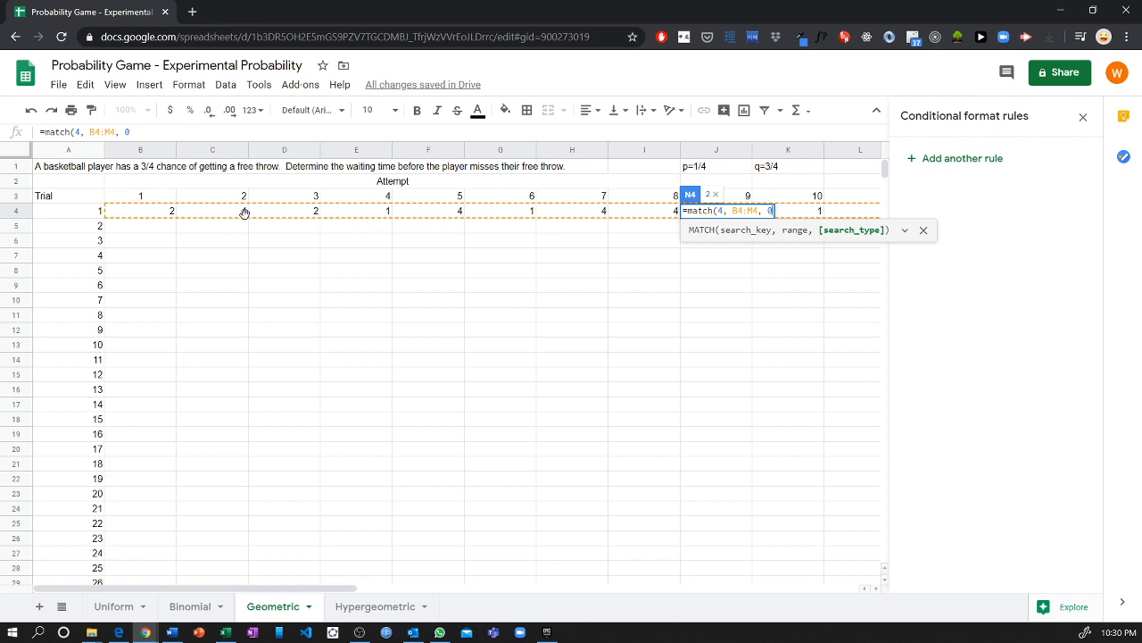
scroll(244, 218, right, 10)
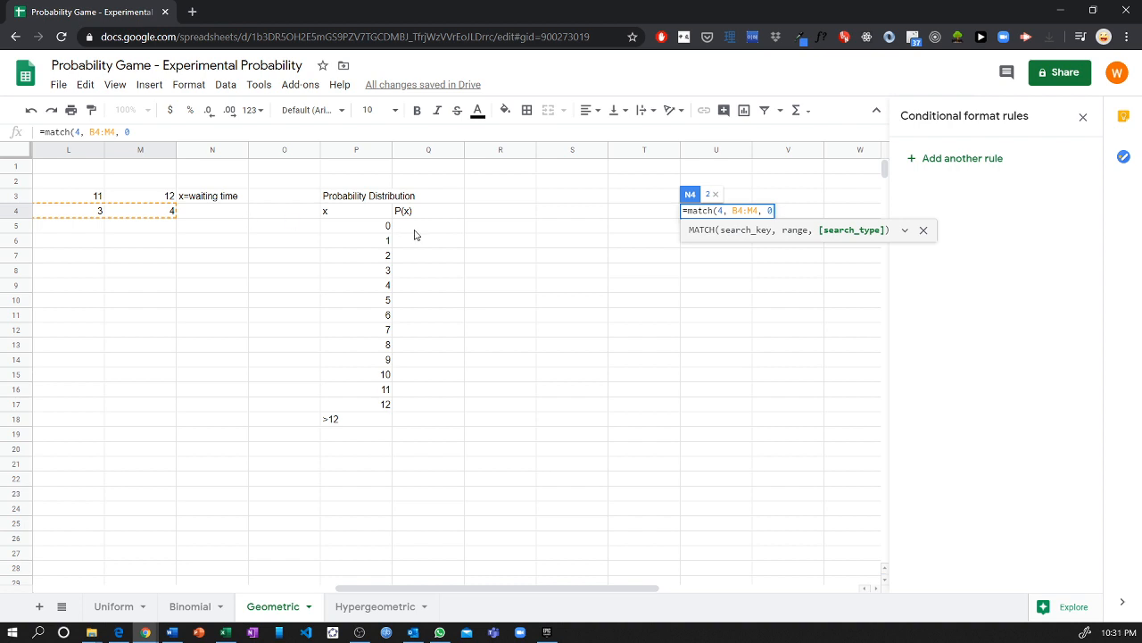
text())
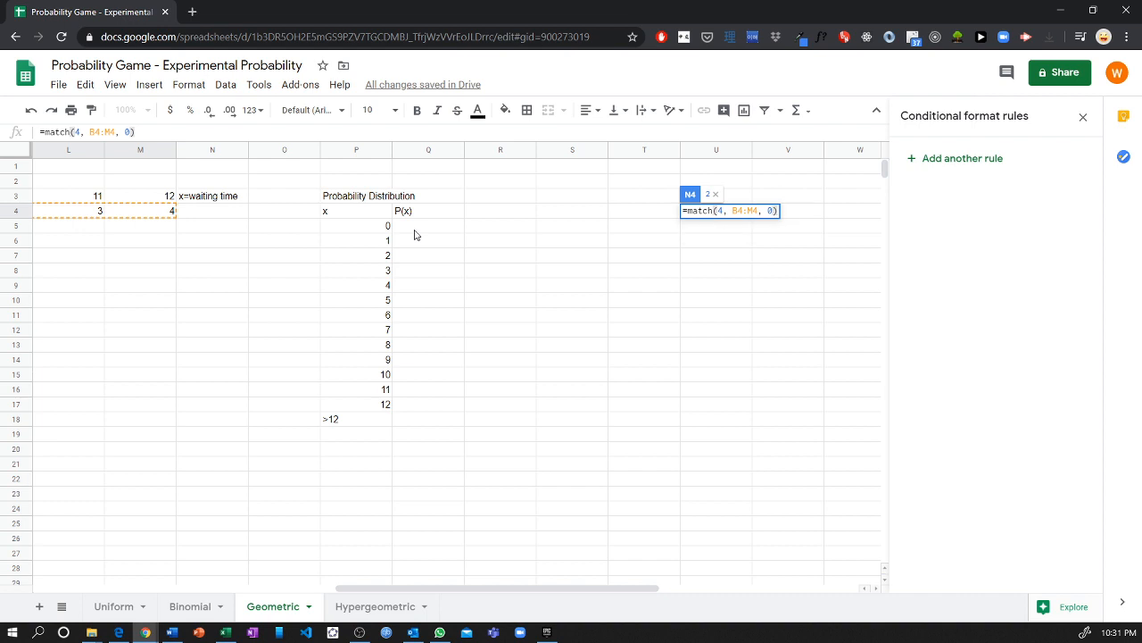
key(Return)
Subtract 1 from the waiting time formula in N4 so it reads =match(4, B4:M4, 0)-1
scroll(306, 160, left, 8)
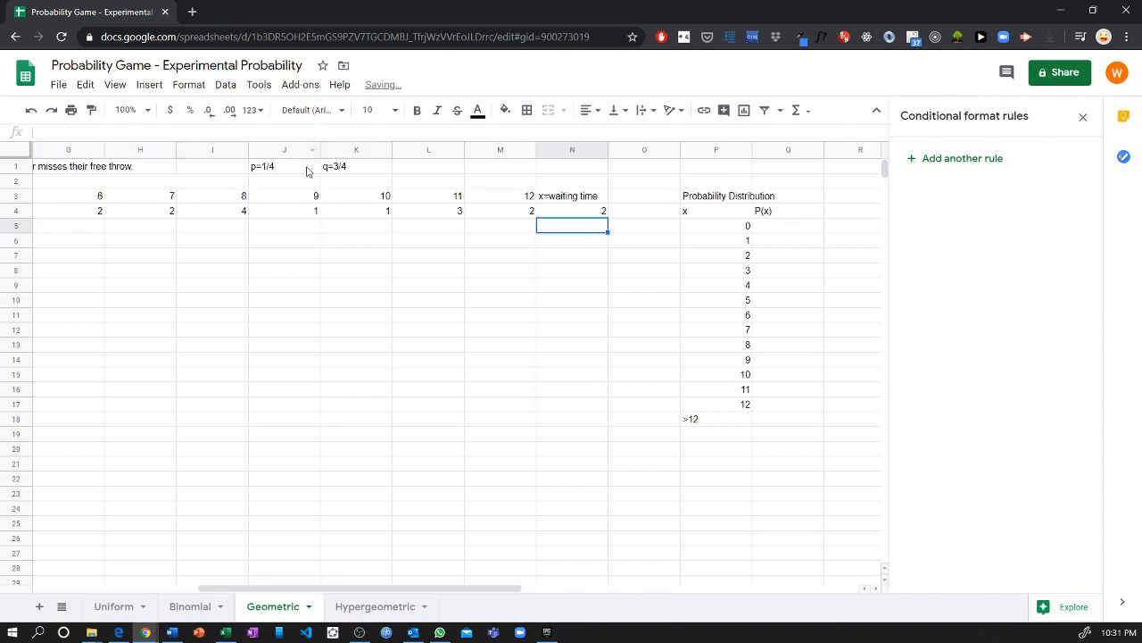
scroll(763, 218, left, 3)
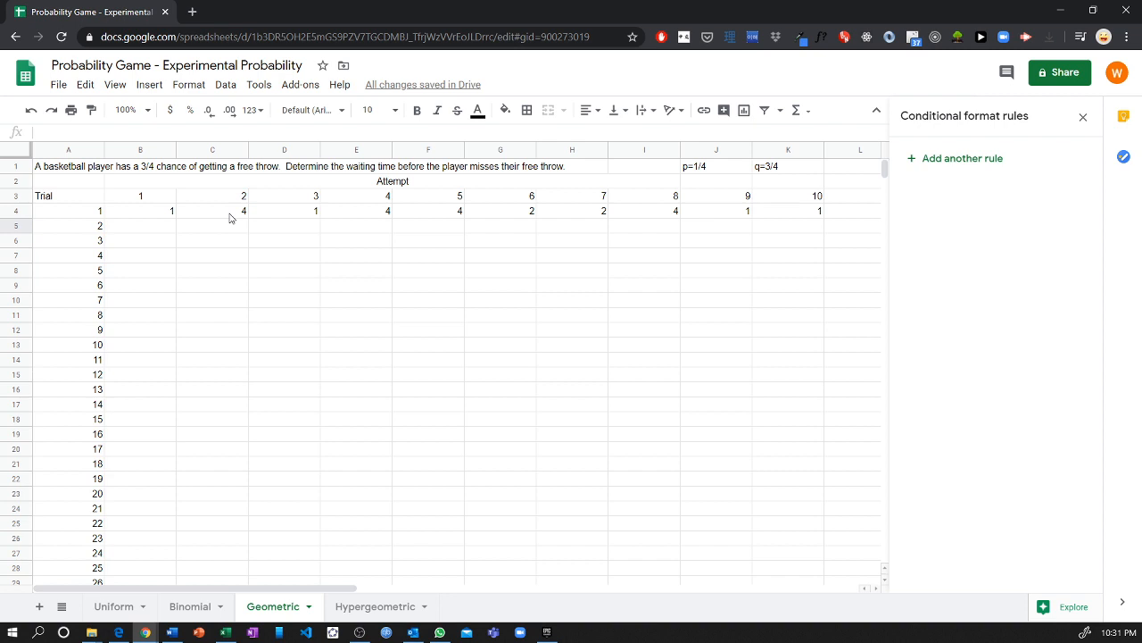
scroll(229, 218, right, 5)
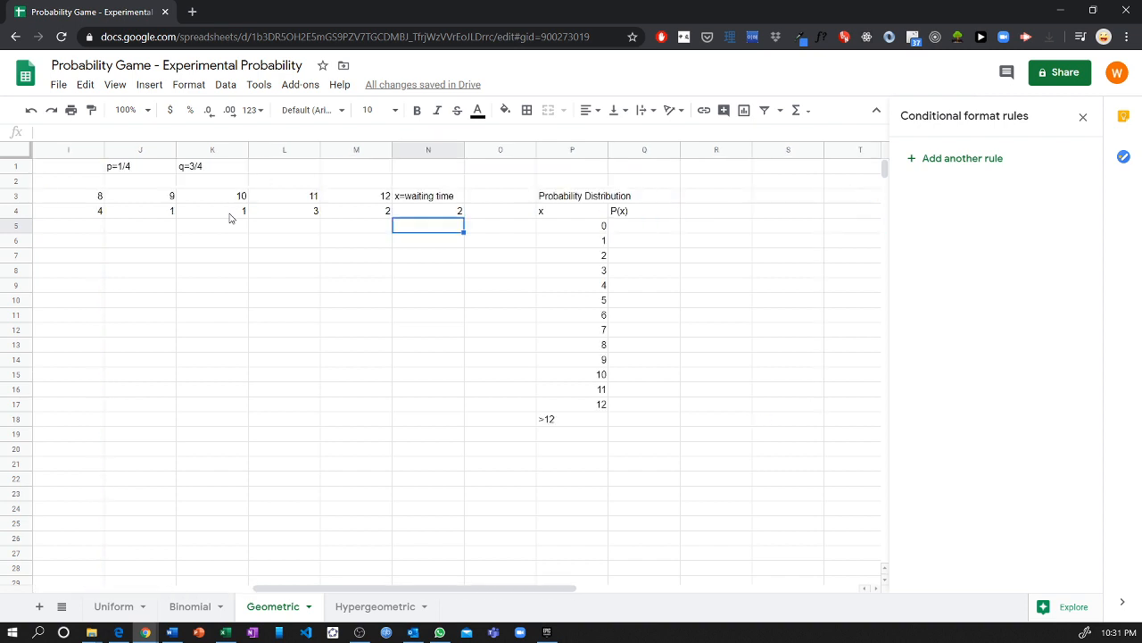
double_click(443, 216)
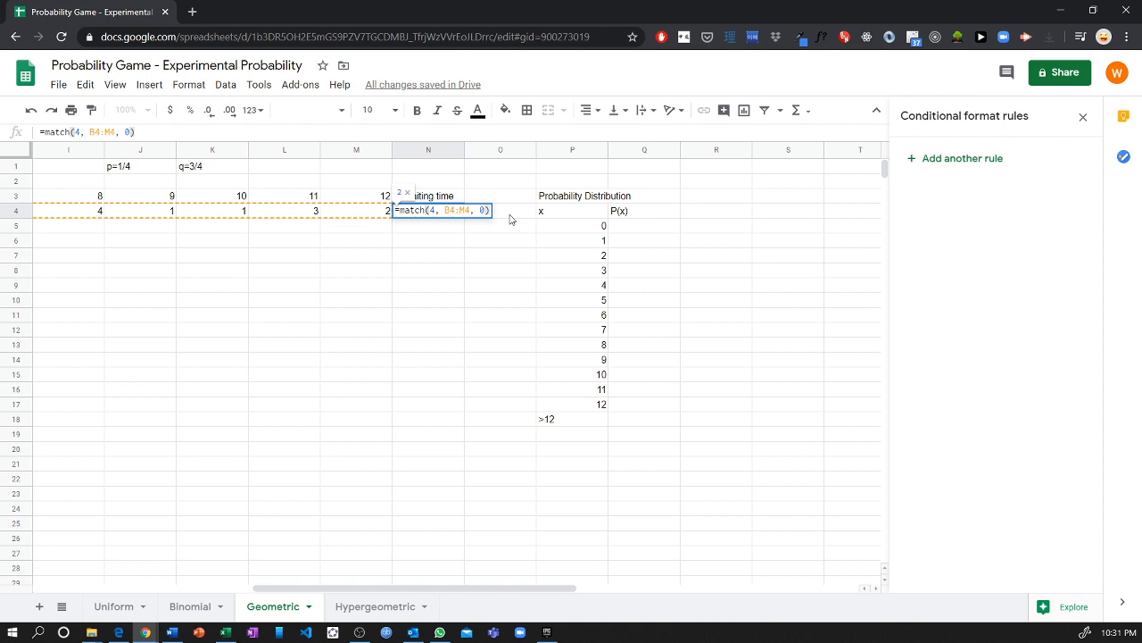
key(Return)
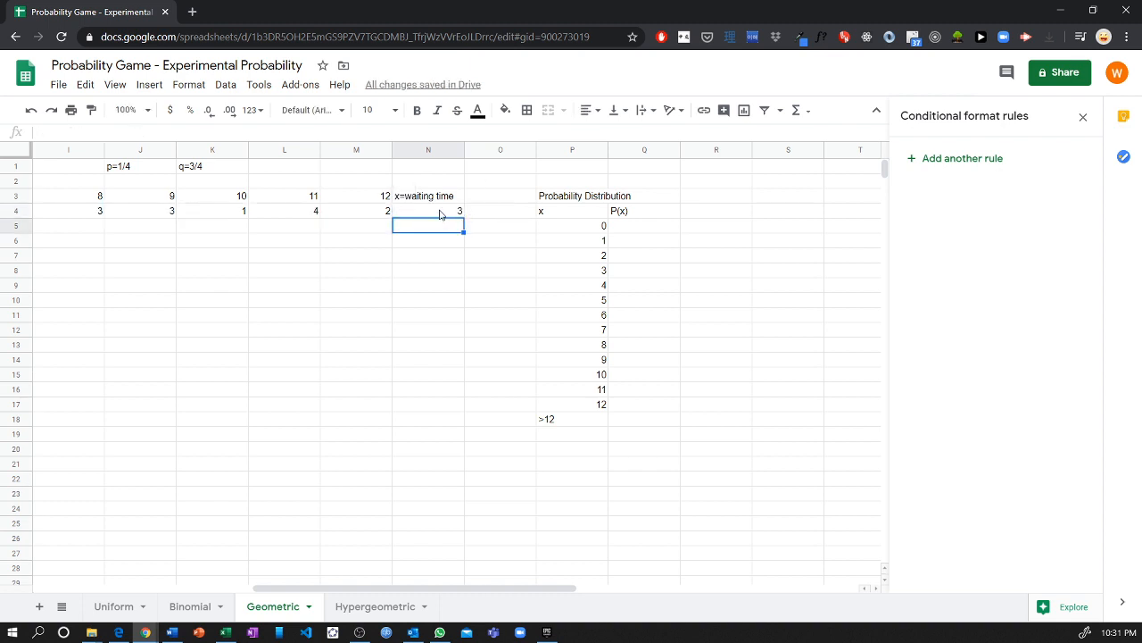
Check the waiting time in N4 against the trial 1 attempts in row 4
scroll(439, 214, left, 2)
scroll(425, 211, left, 2)
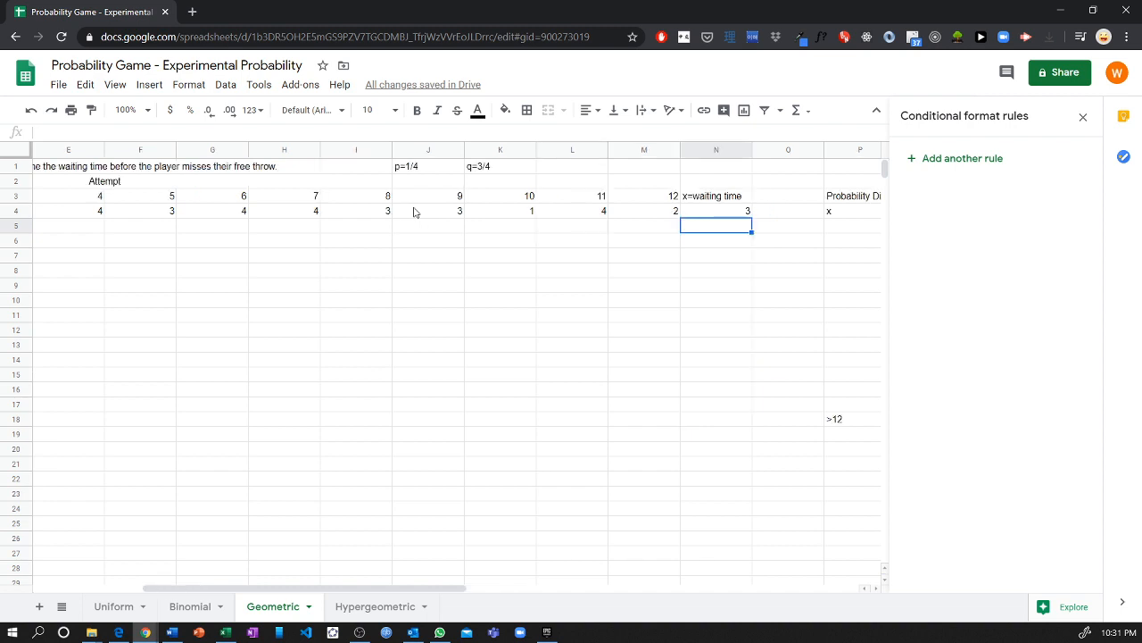
scroll(414, 211, left, 4)
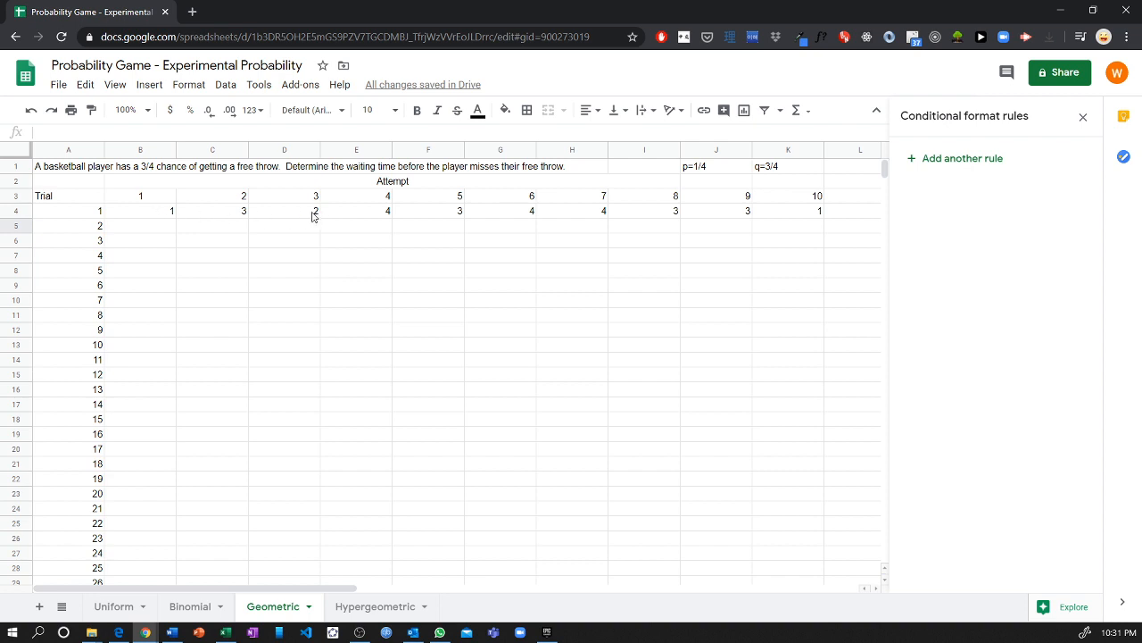
scroll(312, 217, right, 2)
scroll(313, 214, right, 5)
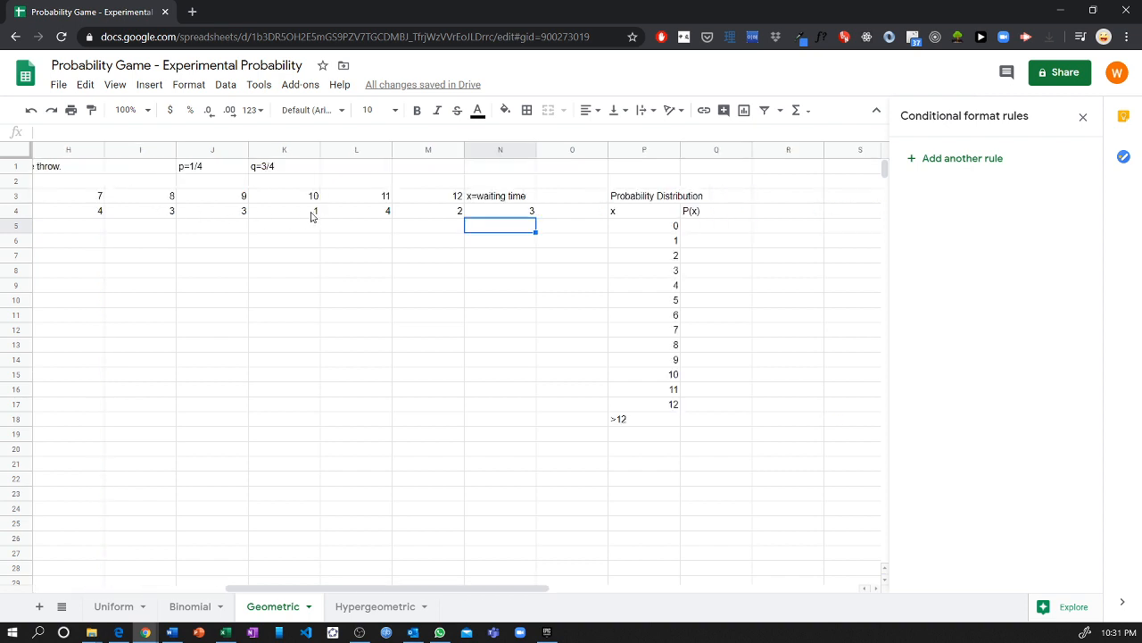
scroll(357, 215, left, 7)
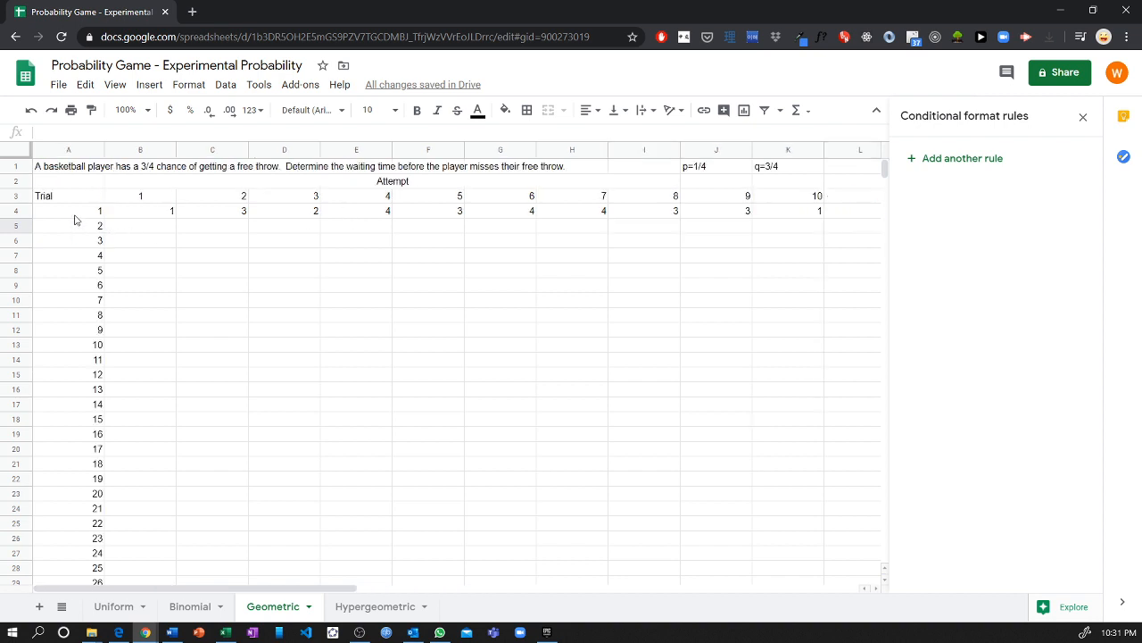
Fill the random number formulas from B4:M4 down to row 103, covering all 100 trials
scroll(151, 317, right, 2)
scroll(146, 268, left, 2)
drag(153, 215, 331, 369)
scroll(331, 366, up, 15)
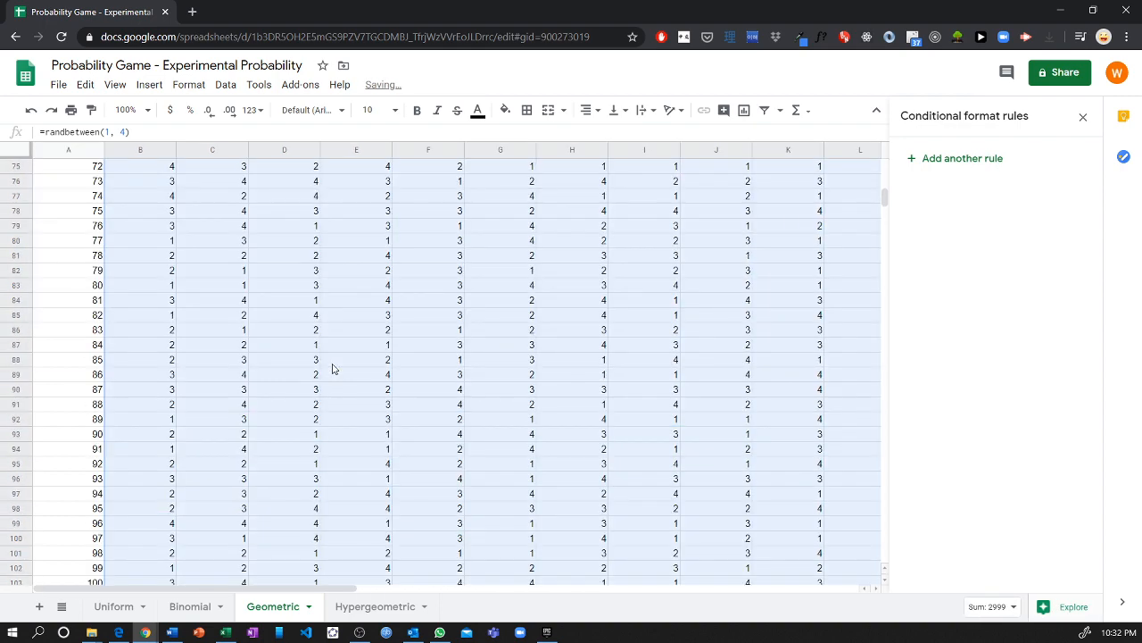
Fill the waiting time formula from N4 down to N103 for all 100 trials
scroll(330, 360, right, 2)
scroll(331, 360, up, 5)
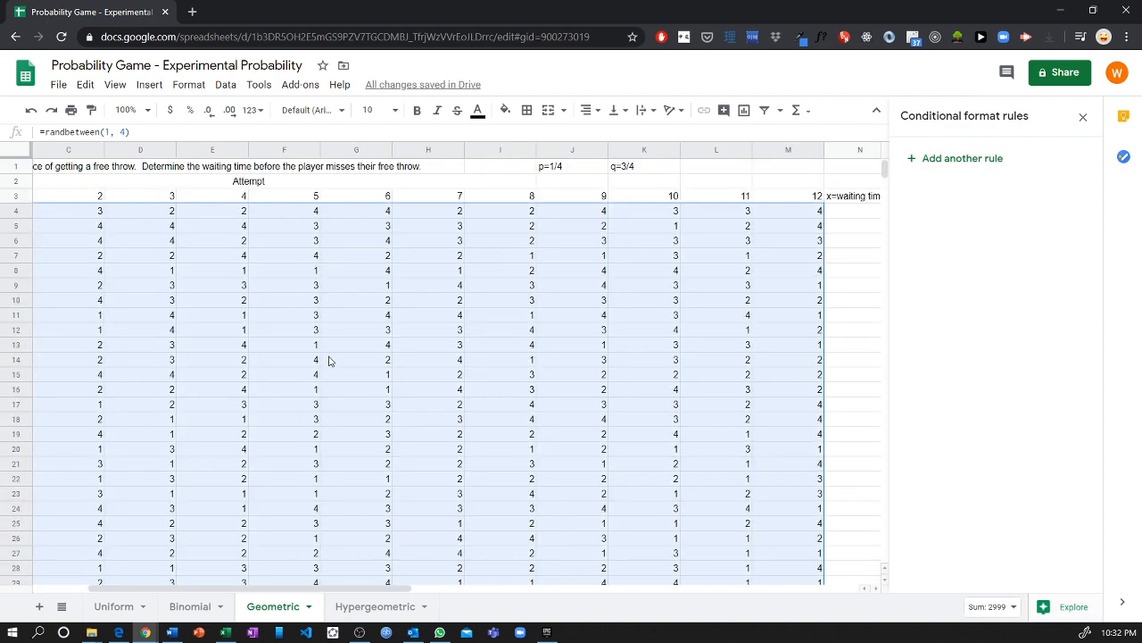
scroll(328, 360, right, 5)
click(523, 212)
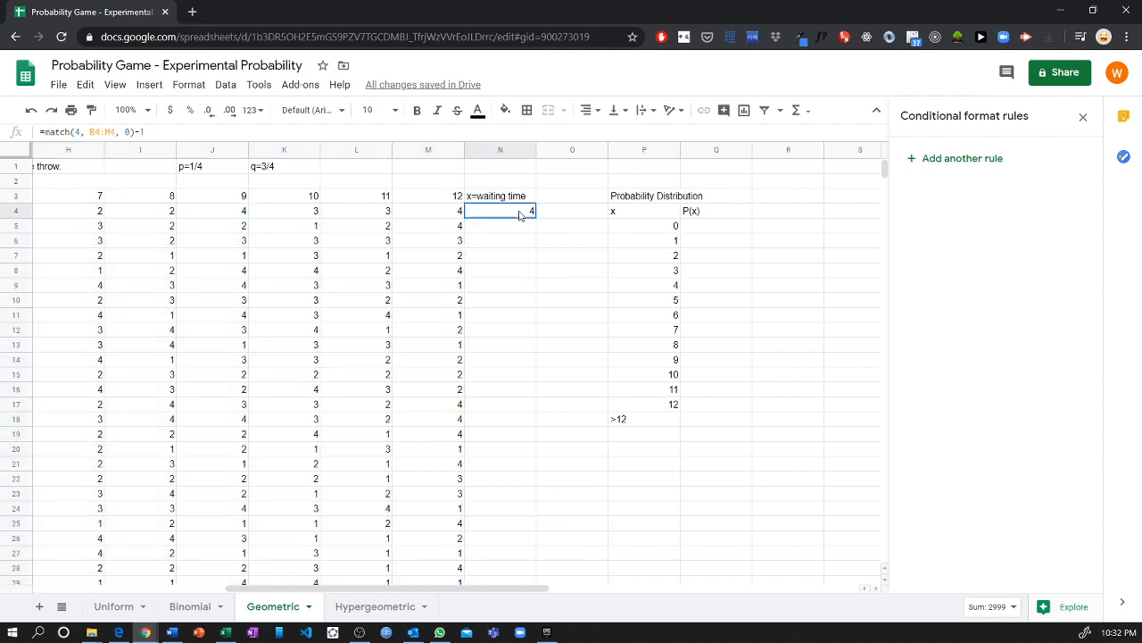
drag(533, 214, 510, 469)
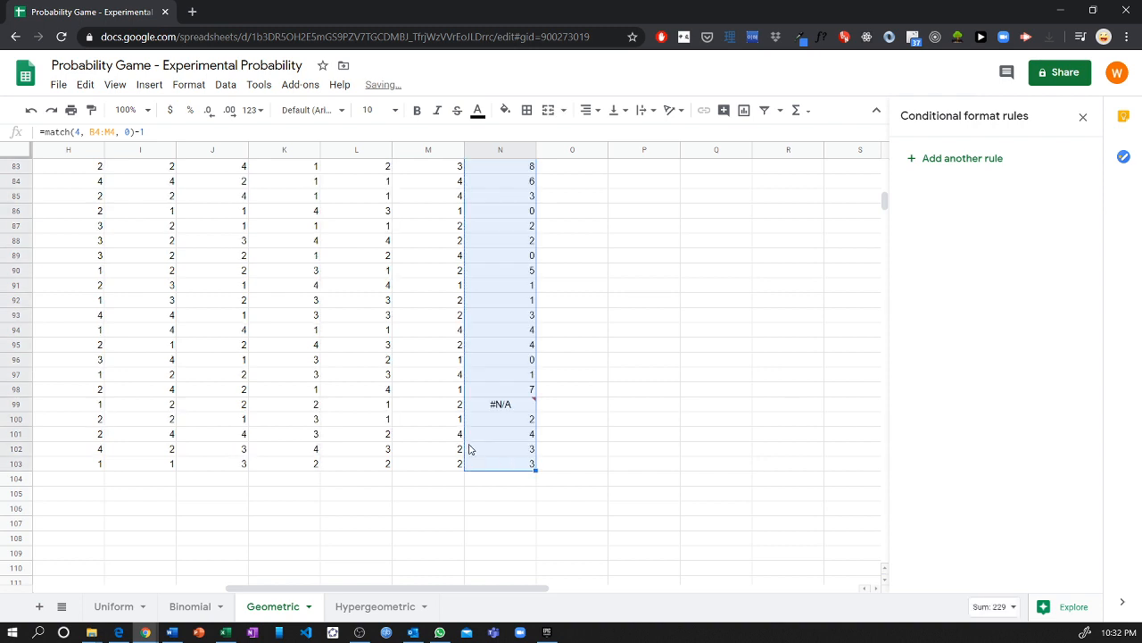
Examine the #N/A entry in N99 and compare it with the twelve attempts of trial 96 in row 99
mouse_move(499, 406)
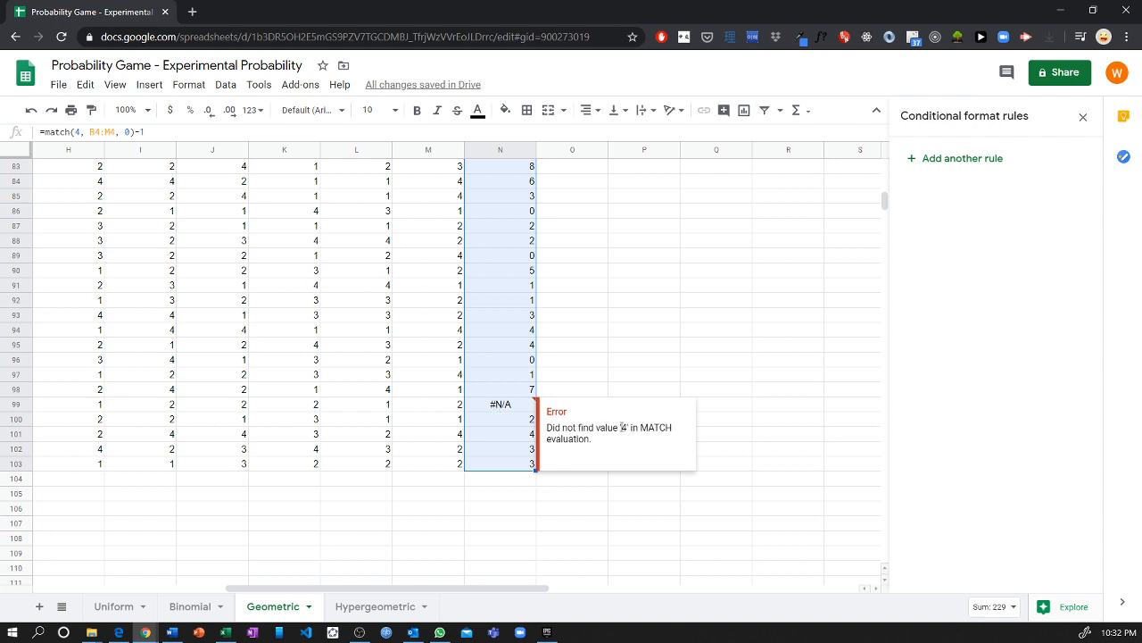
scroll(531, 408, left, 7)
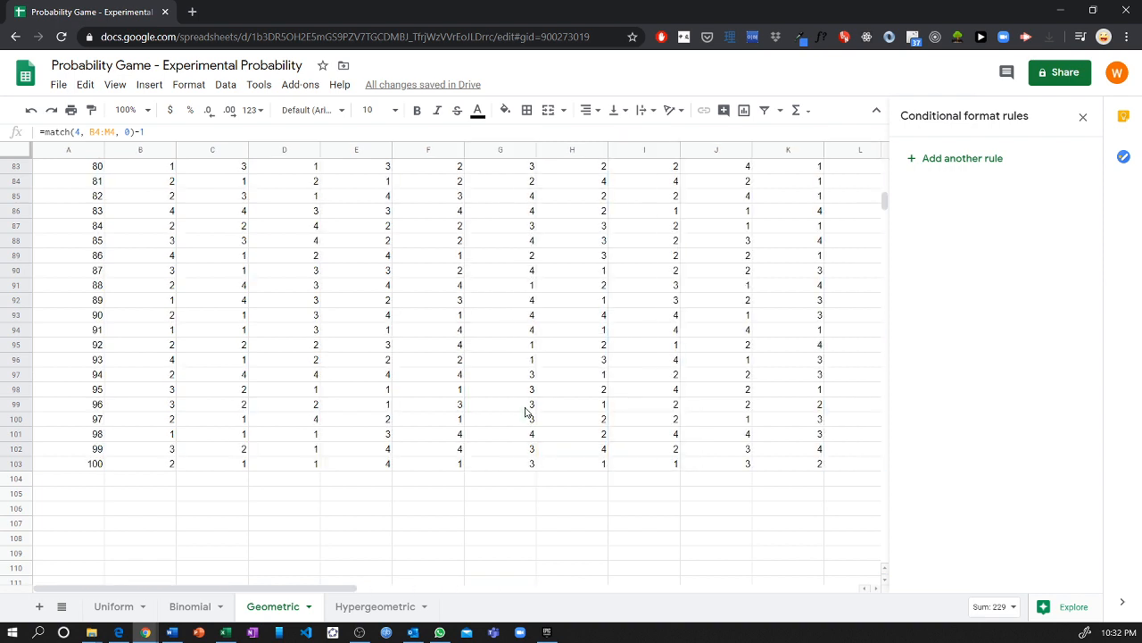
click(20, 406)
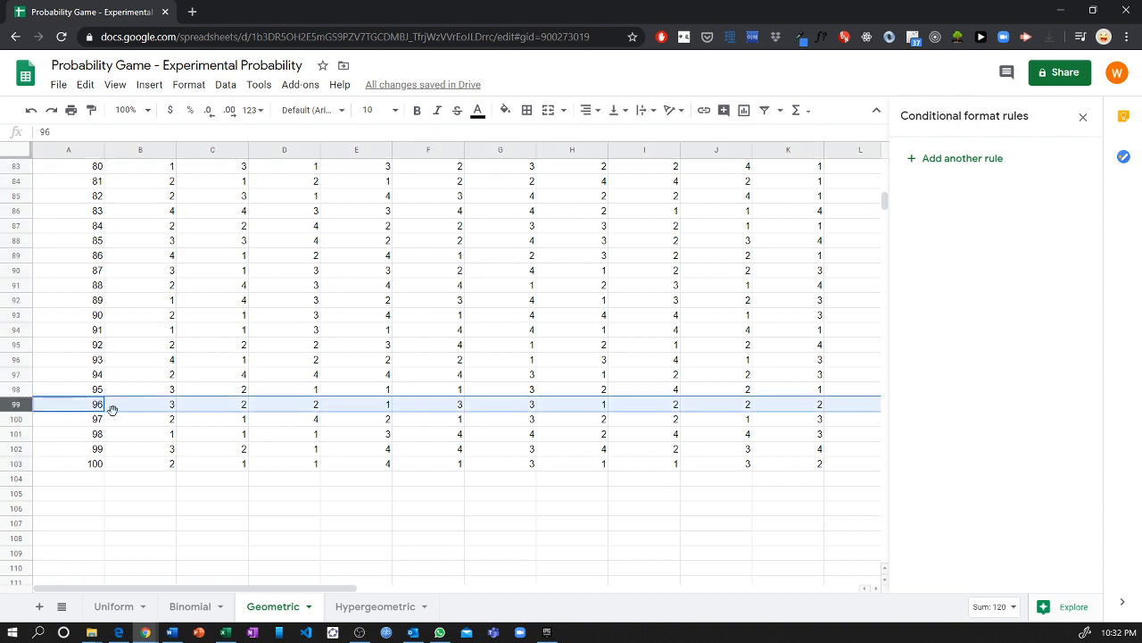
scroll(116, 408, right, 2)
scroll(119, 409, right, 5)
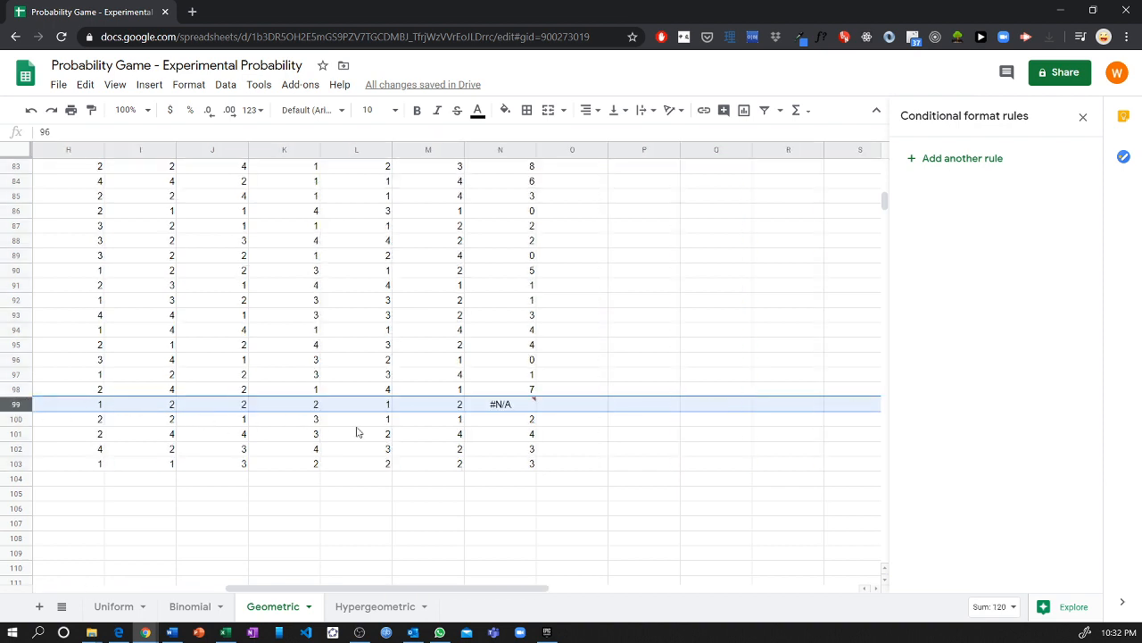
scroll(406, 412, left, 7)
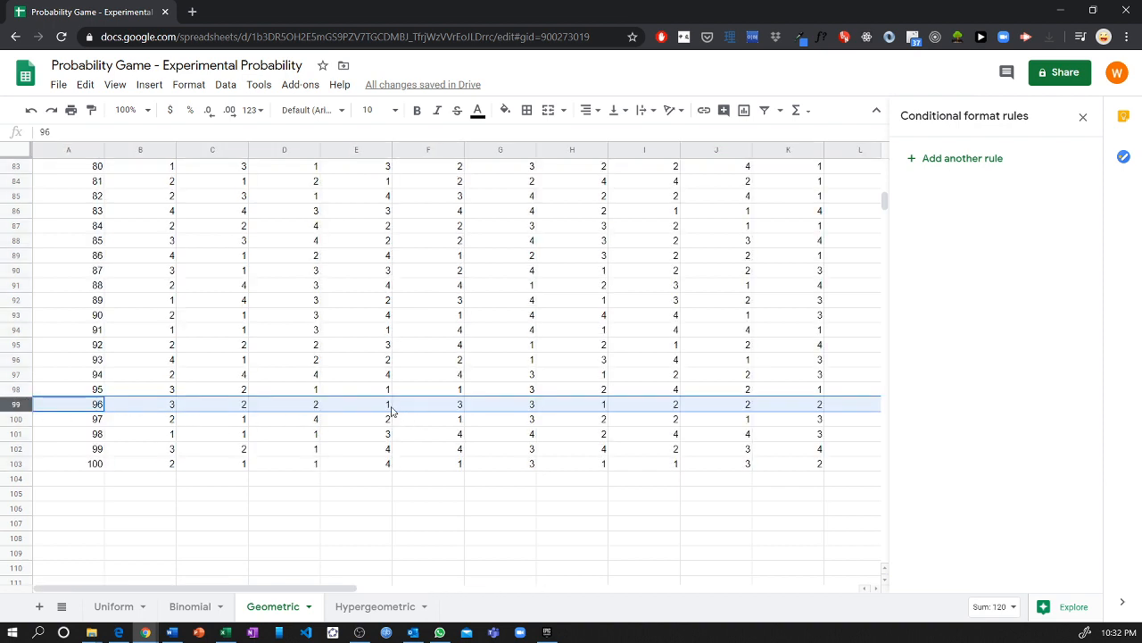
scroll(391, 409, right, 8)
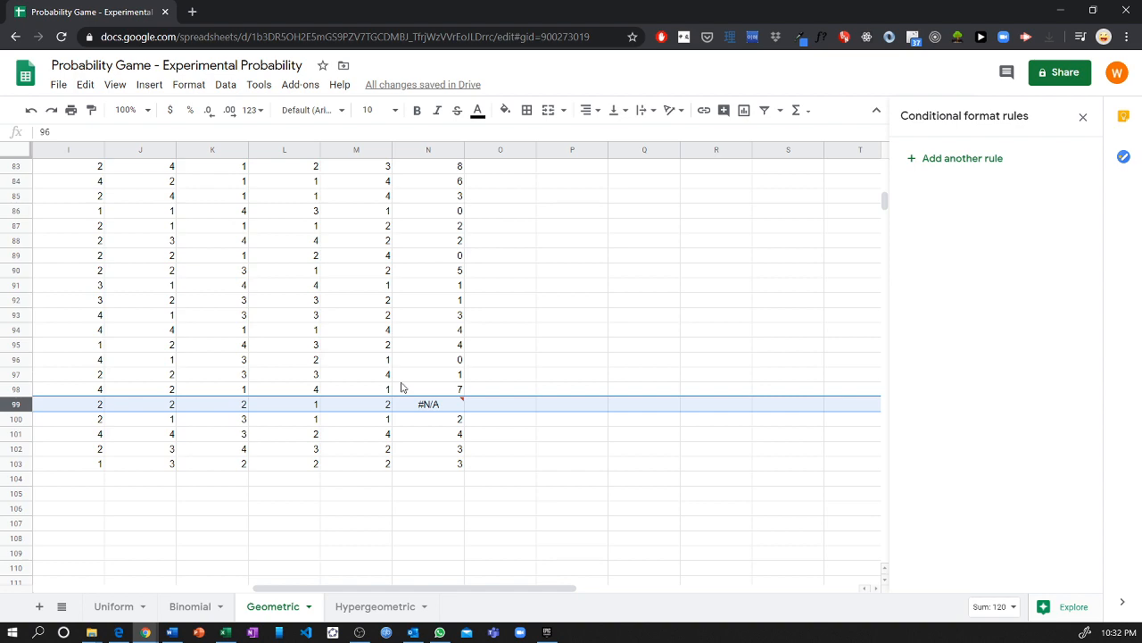
Enter =countif(N:N, 0) in Q5 to count the trials with a waiting time of 0
scroll(414, 372, up, 10)
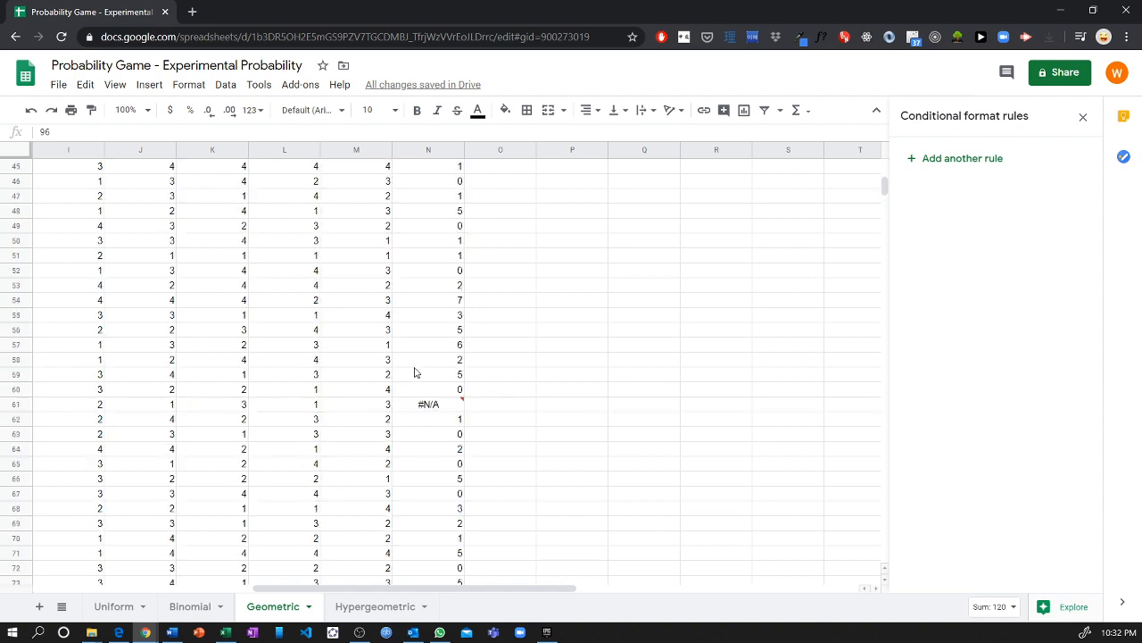
scroll(414, 372, up, 6)
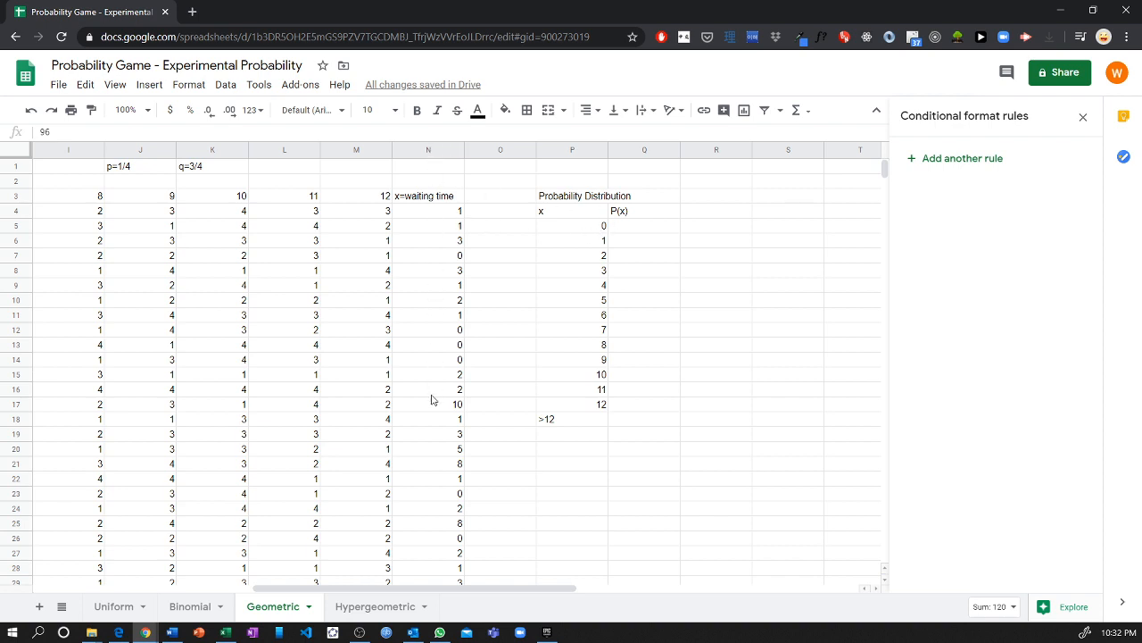
click(634, 227)
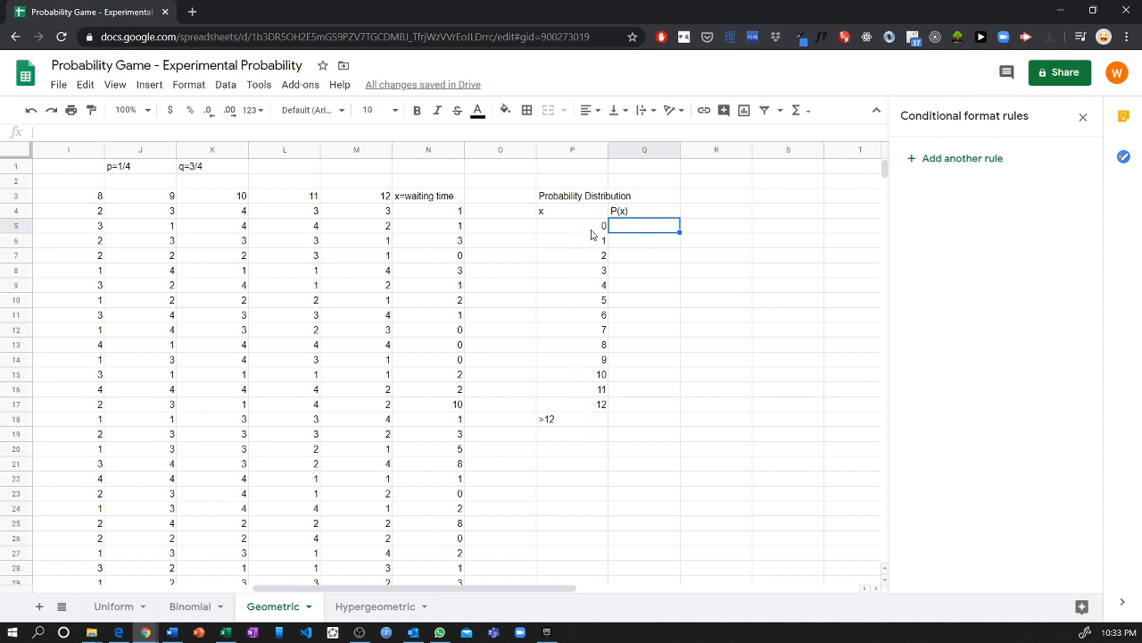
double_click(658, 232)
text(=countif()
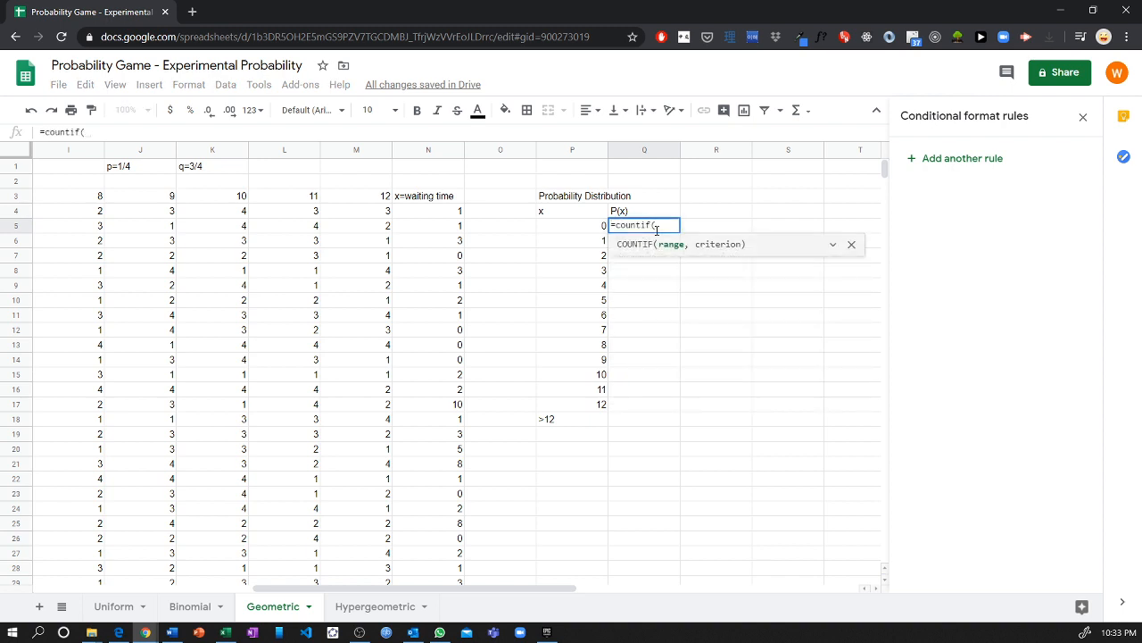
click(420, 150)
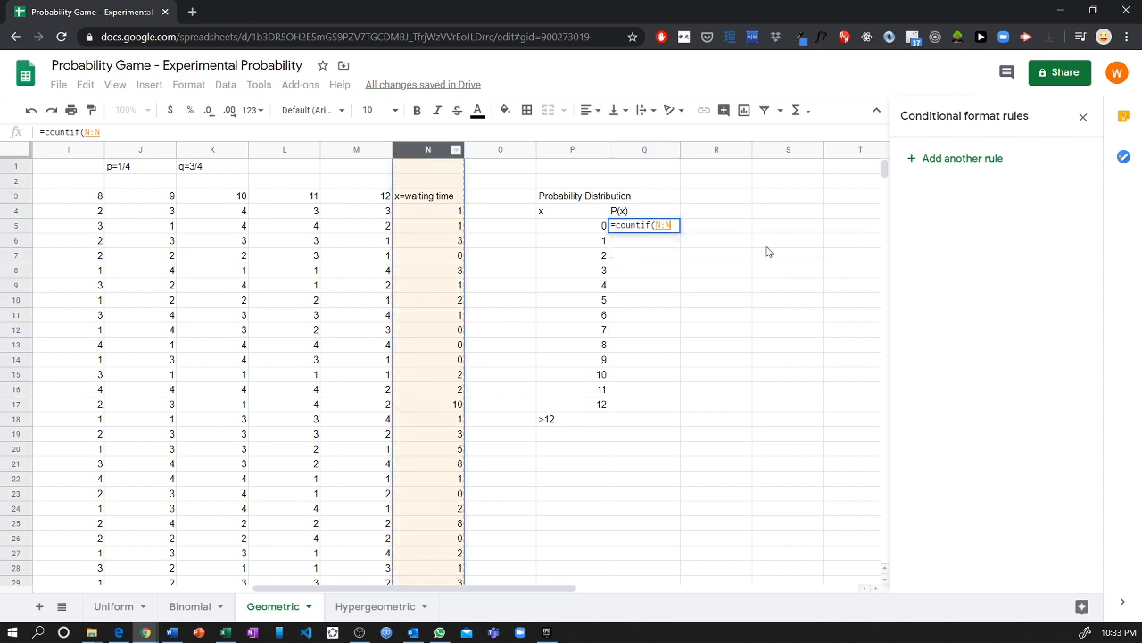
click(675, 225)
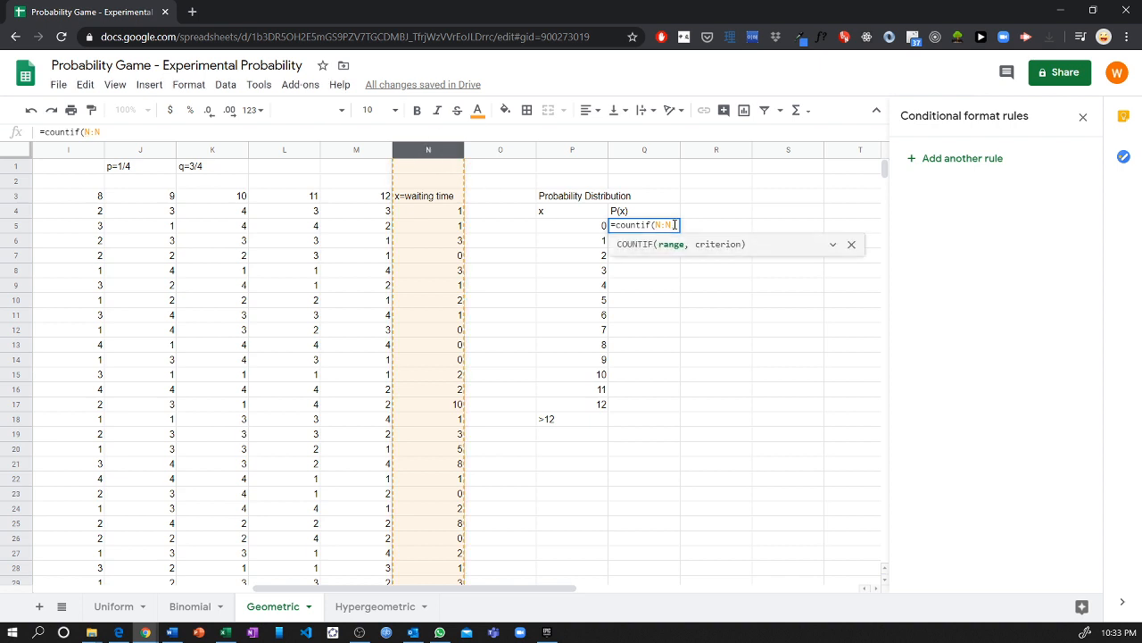
text(, 0)
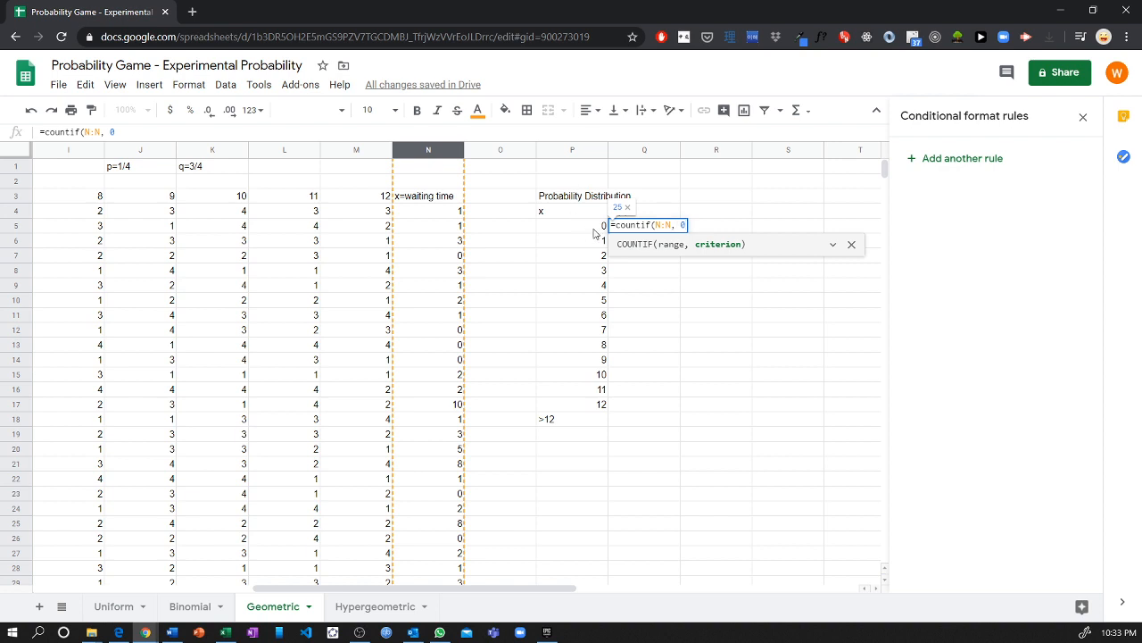
key(Return)
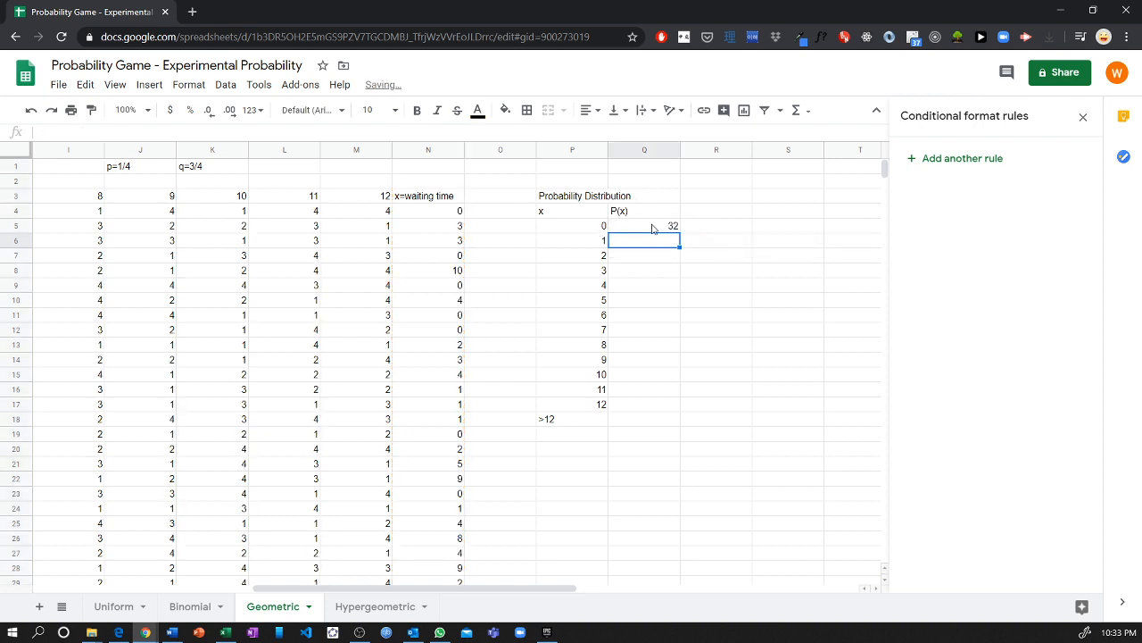
Replace the fixed criterion 0 in the Q5 COUNTIF formula with a reference to P5
click(652, 227)
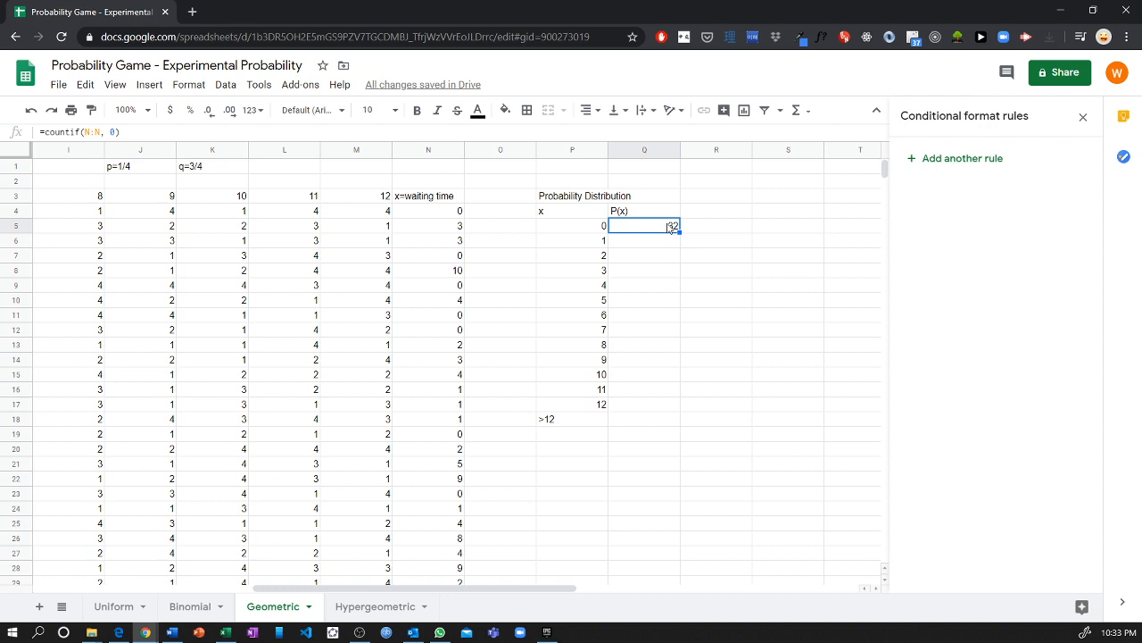
double_click(671, 227)
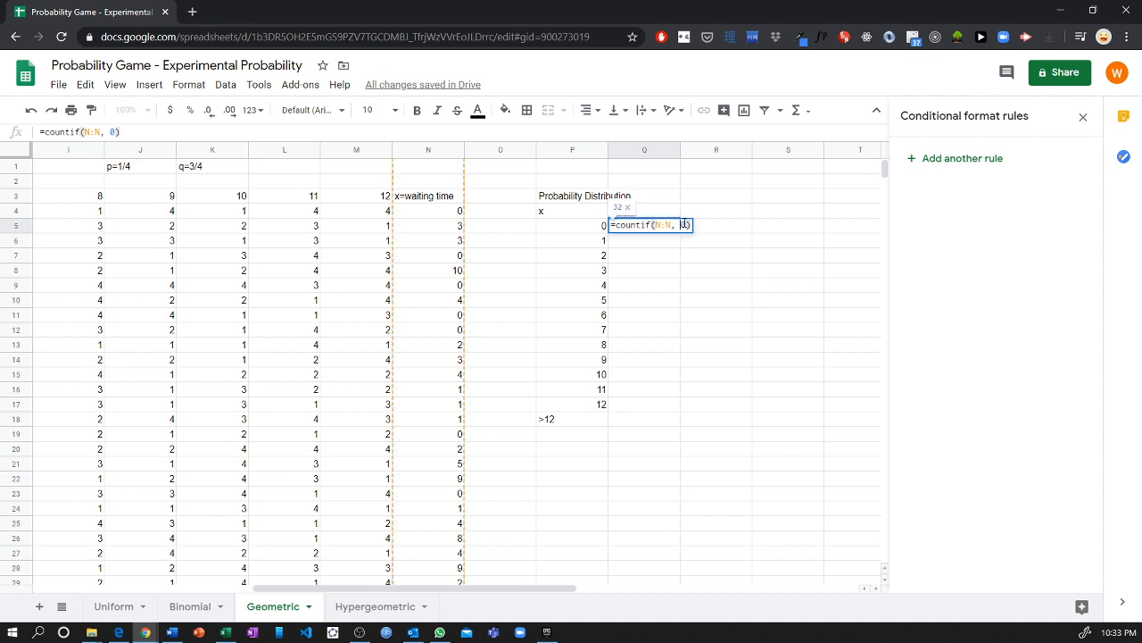
key(BackSpace)
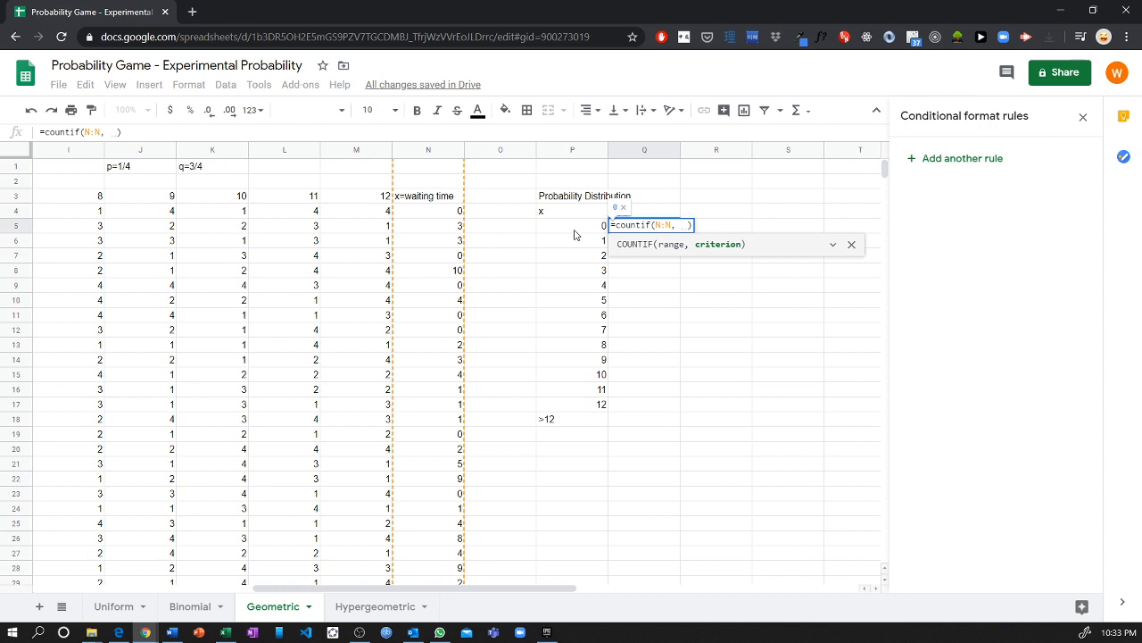
click(575, 230)
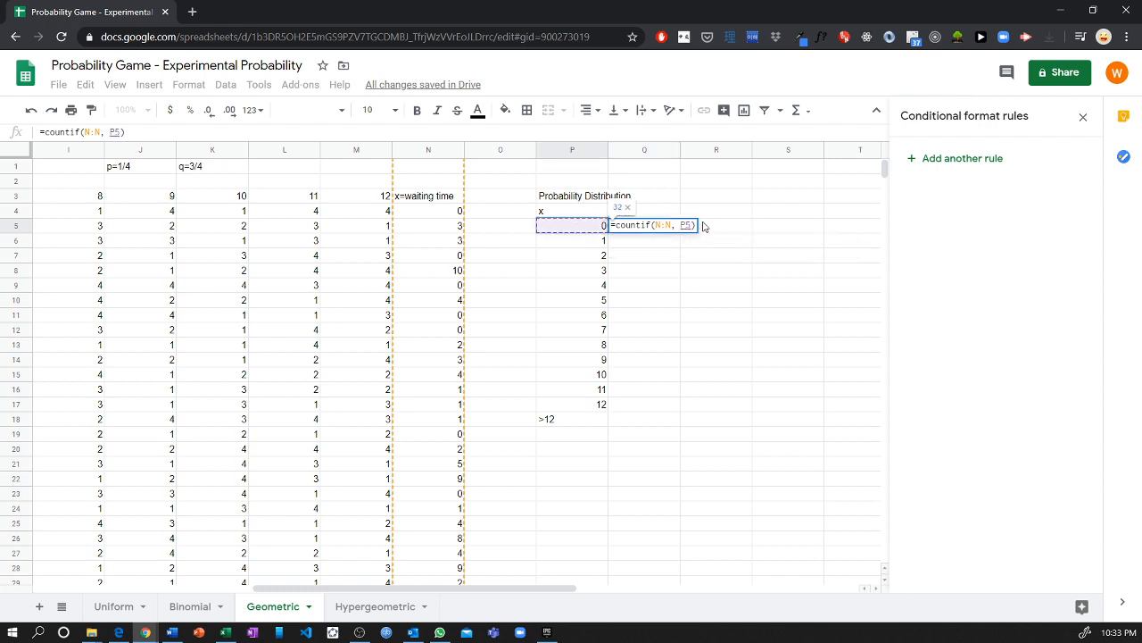
key(Return)
Divide the COUNTIF formula in Q5 by 100 and fill it down to Q17 for waiting times 0 to 12
click(674, 226)
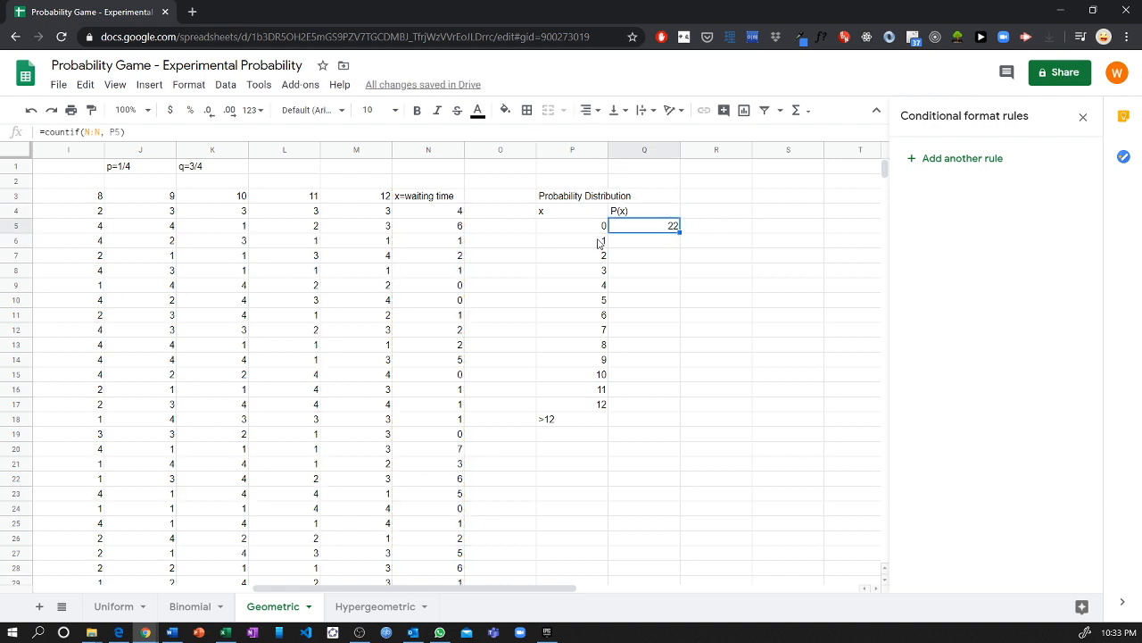
double_click(665, 224)
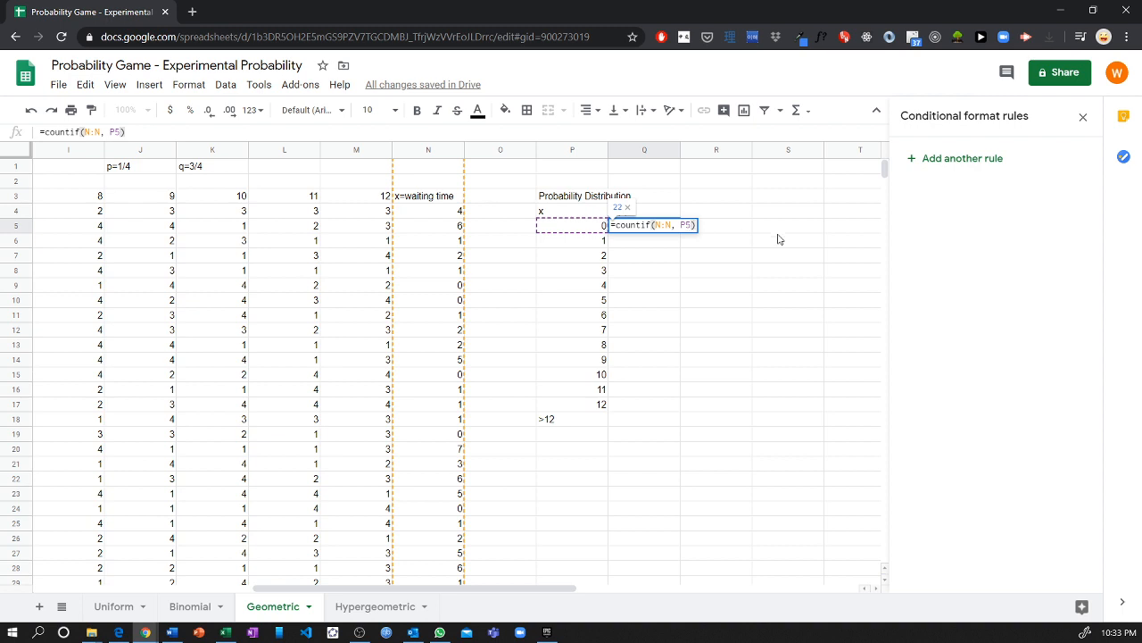
text(/100)
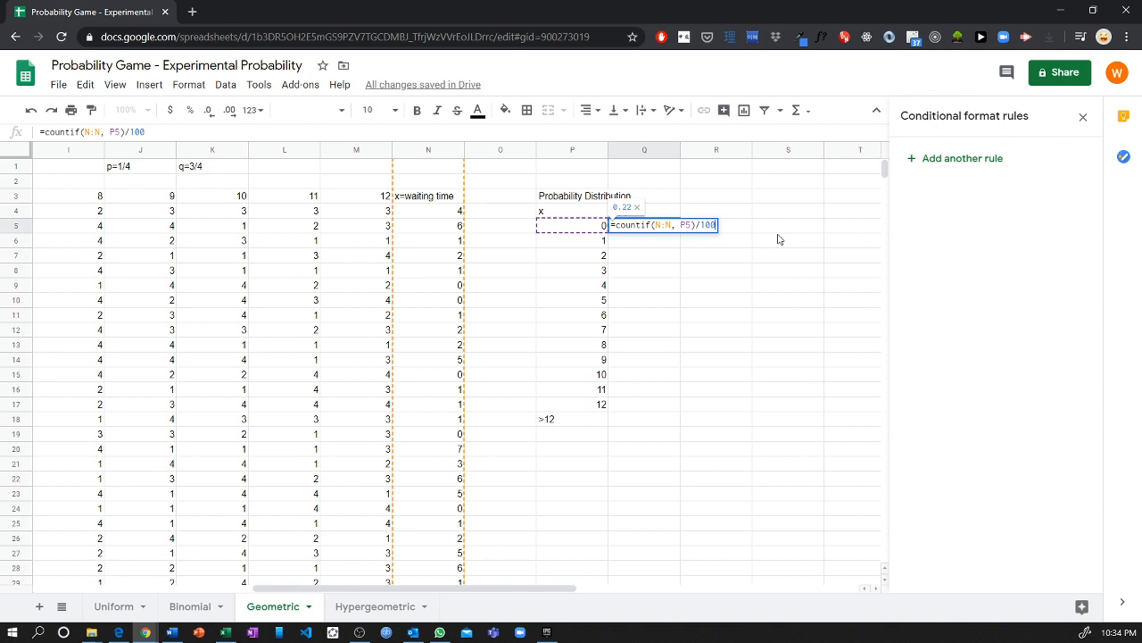
key(Return)
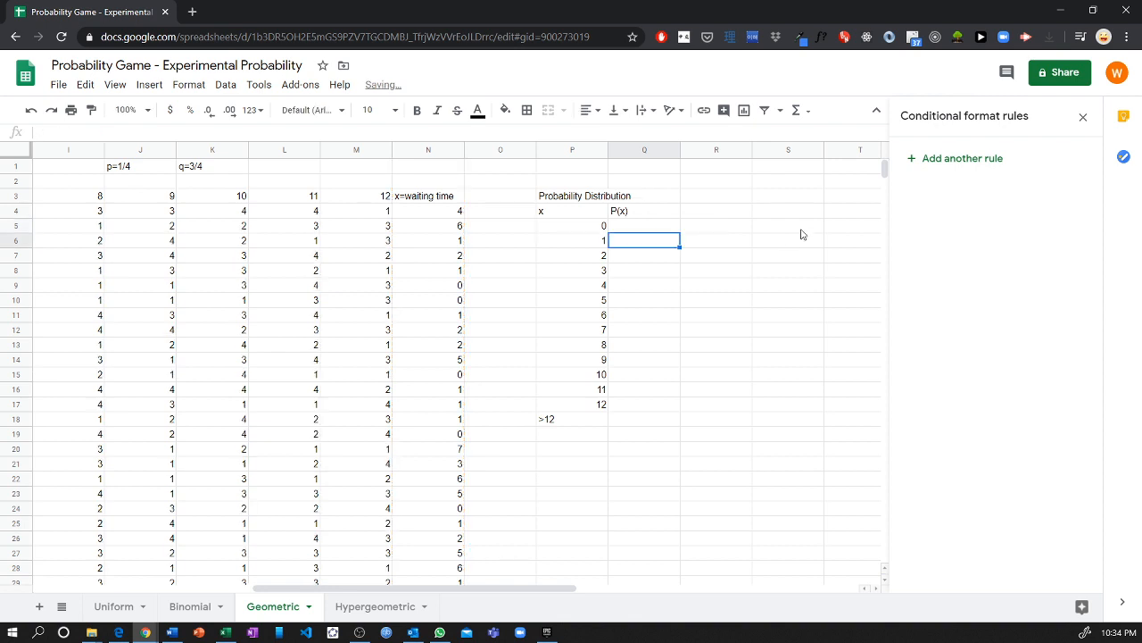
click(671, 229)
drag(680, 229, 661, 403)
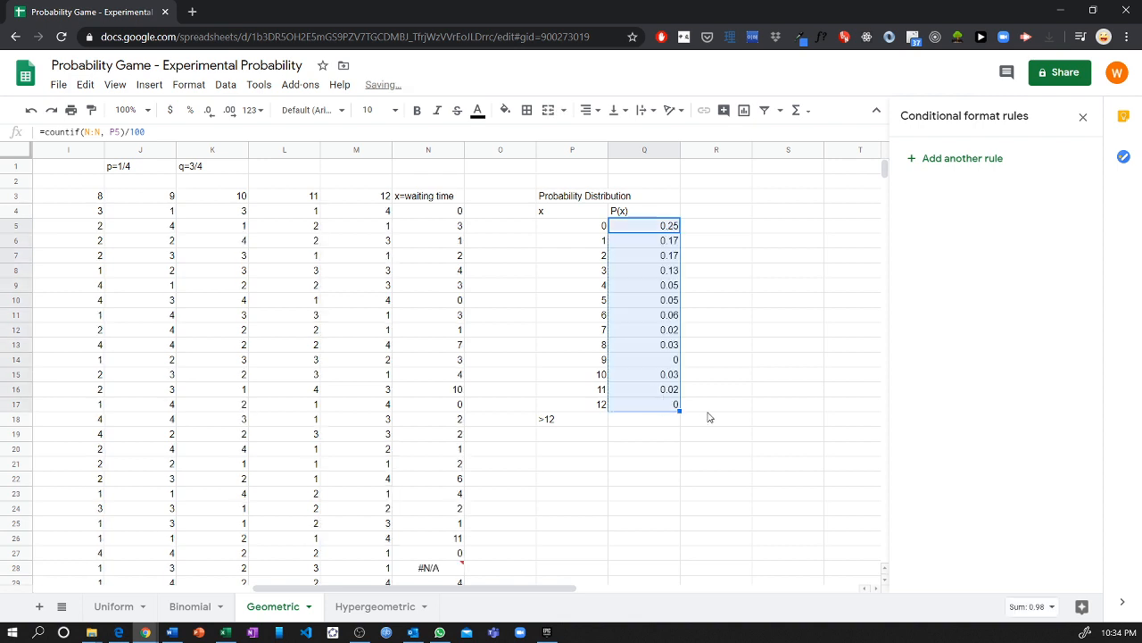
click(643, 423)
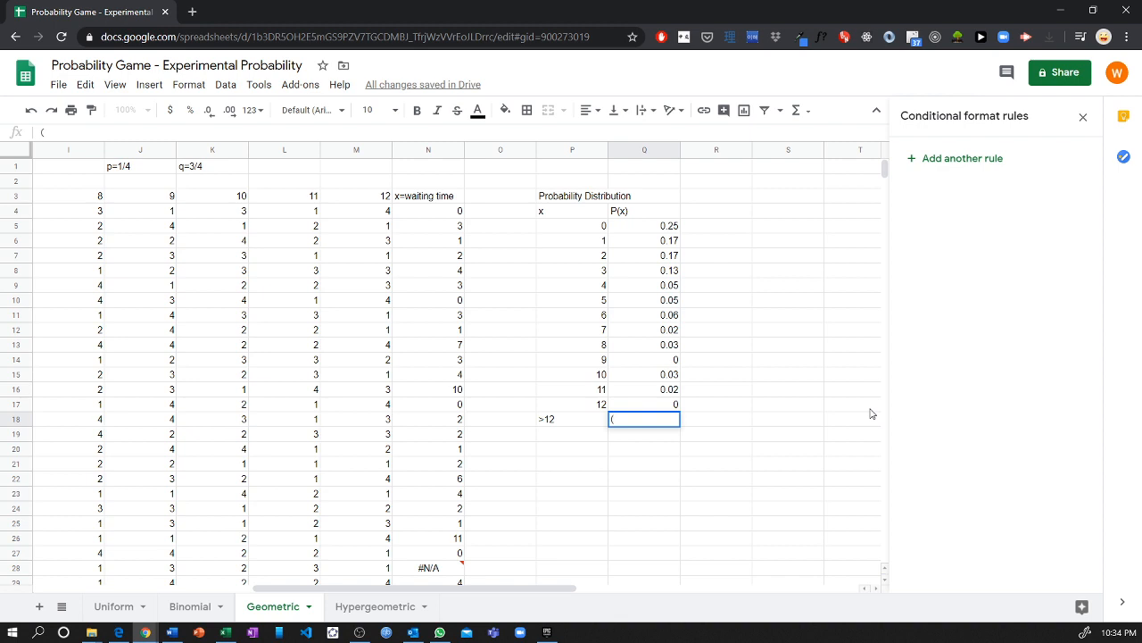
key(BackSpace)
drag(669, 239, 640, 407)
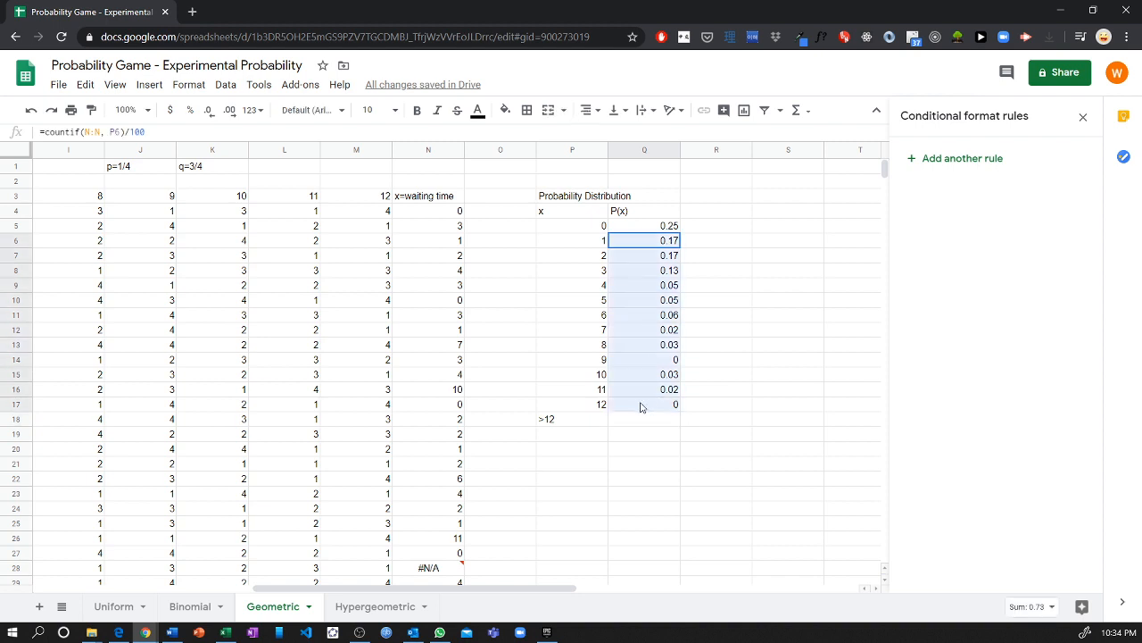
Enter =1-sum(Q5:Q17) in Q18 for the probability of a waiting time above 12
click(637, 419)
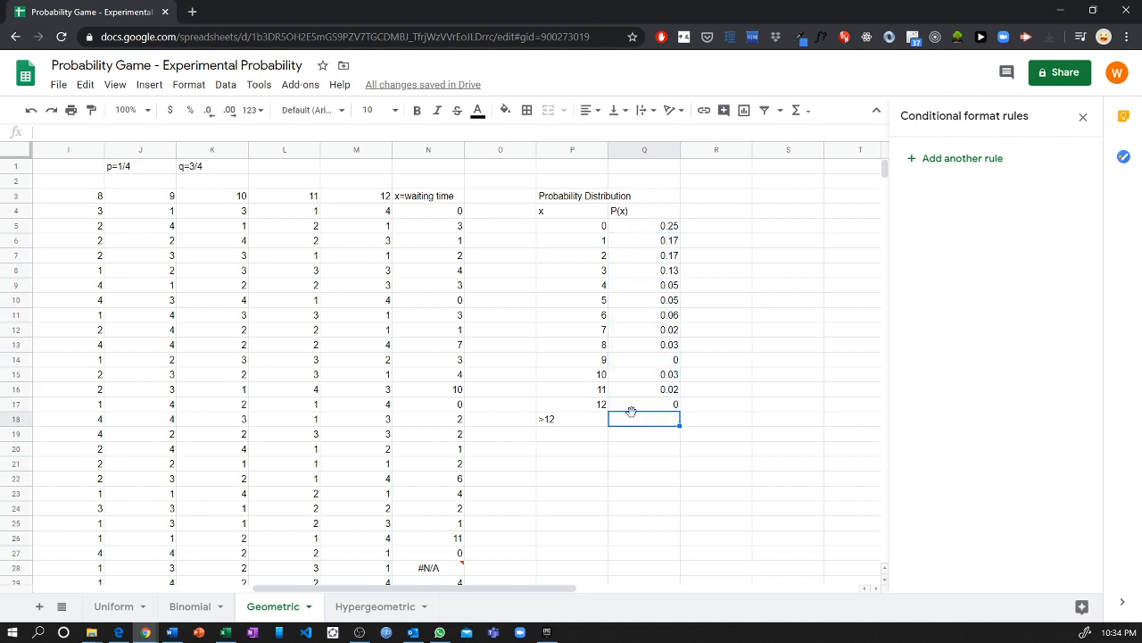
text(1-=1)
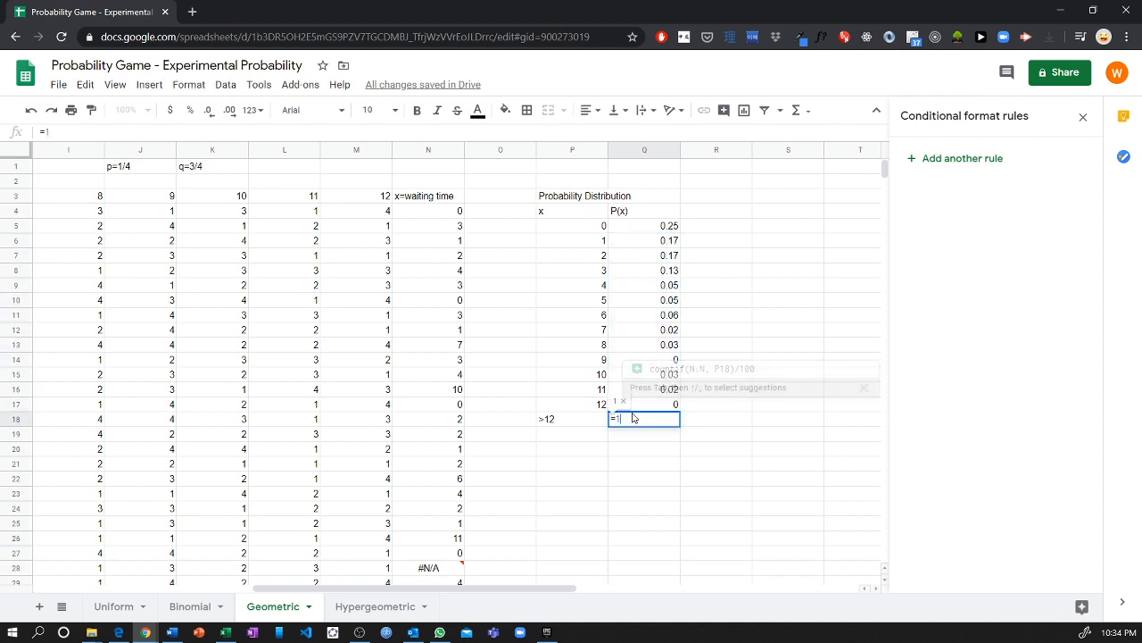
text(-su)
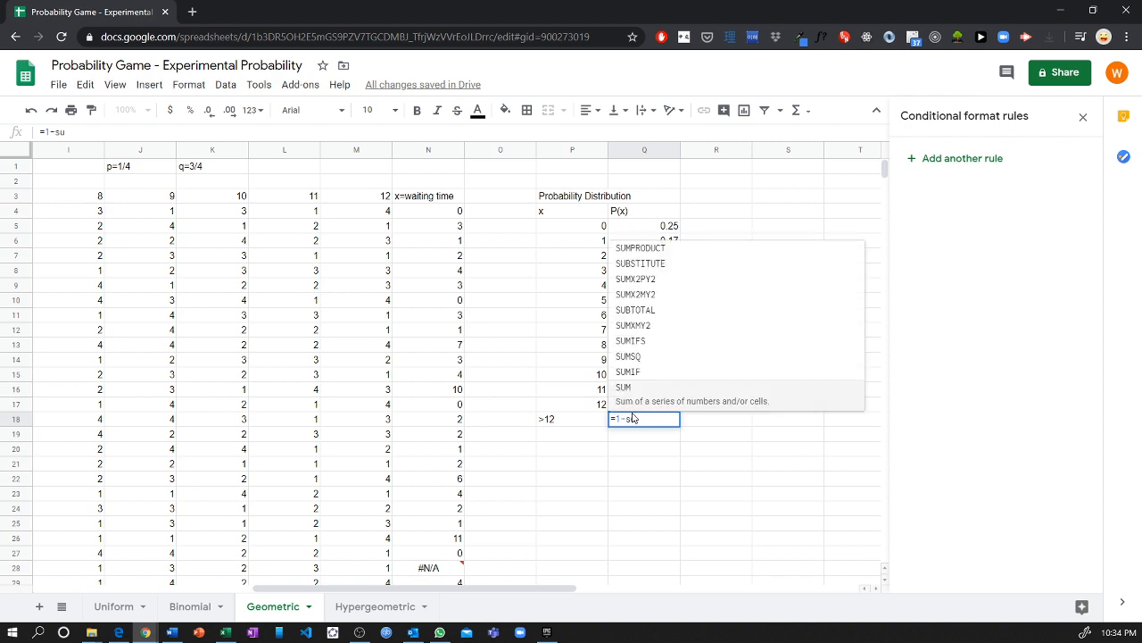
text(m()
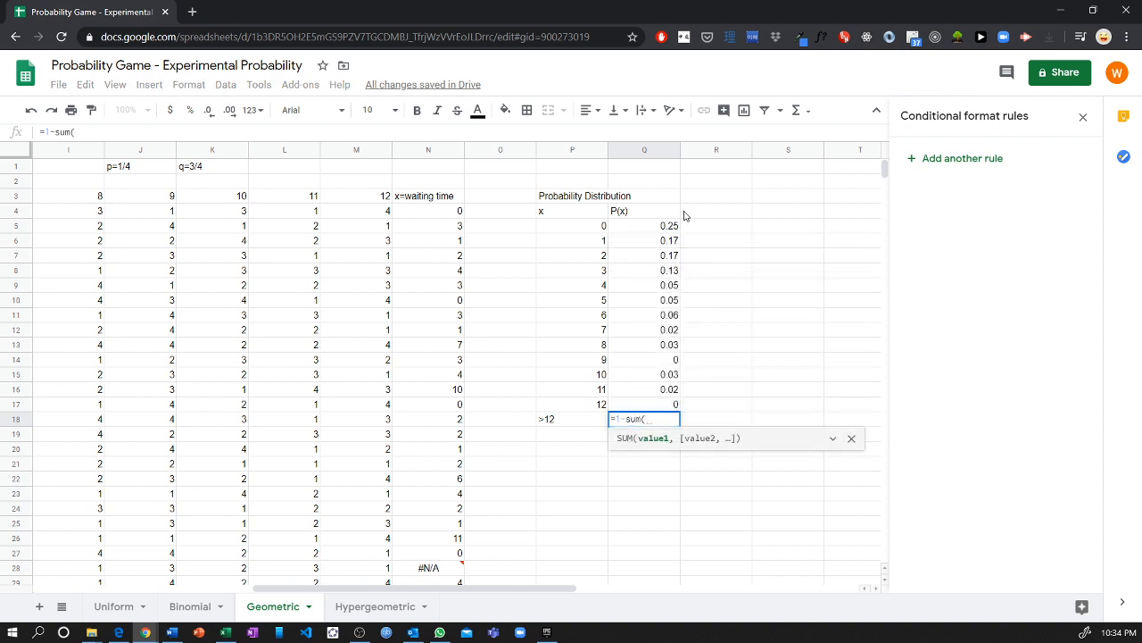
drag(671, 230, 663, 406)
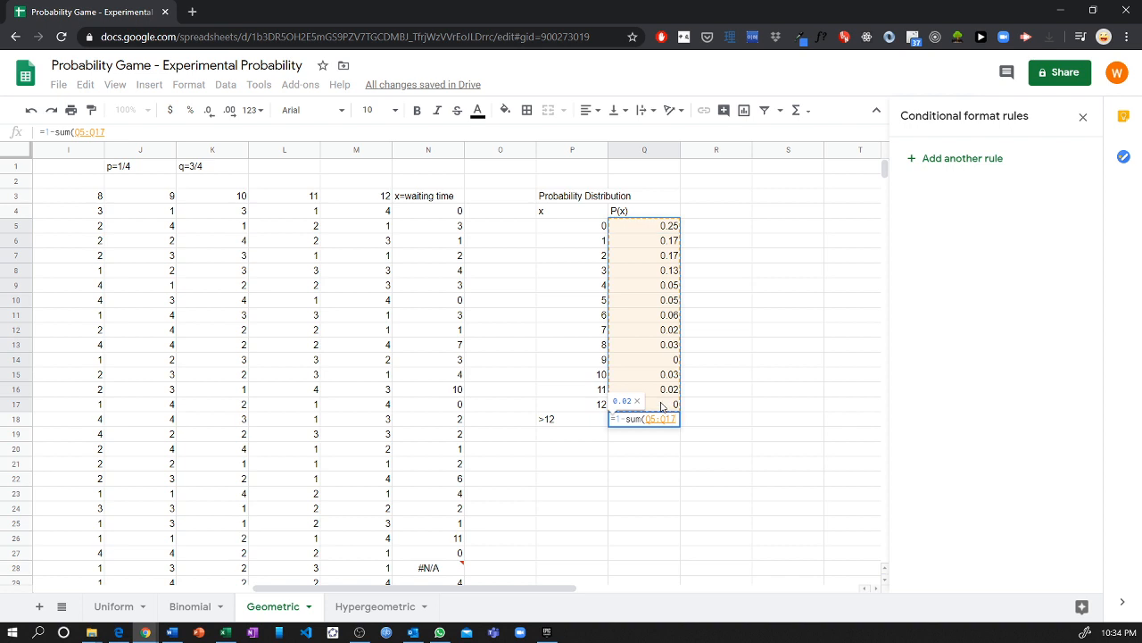
key(Return)
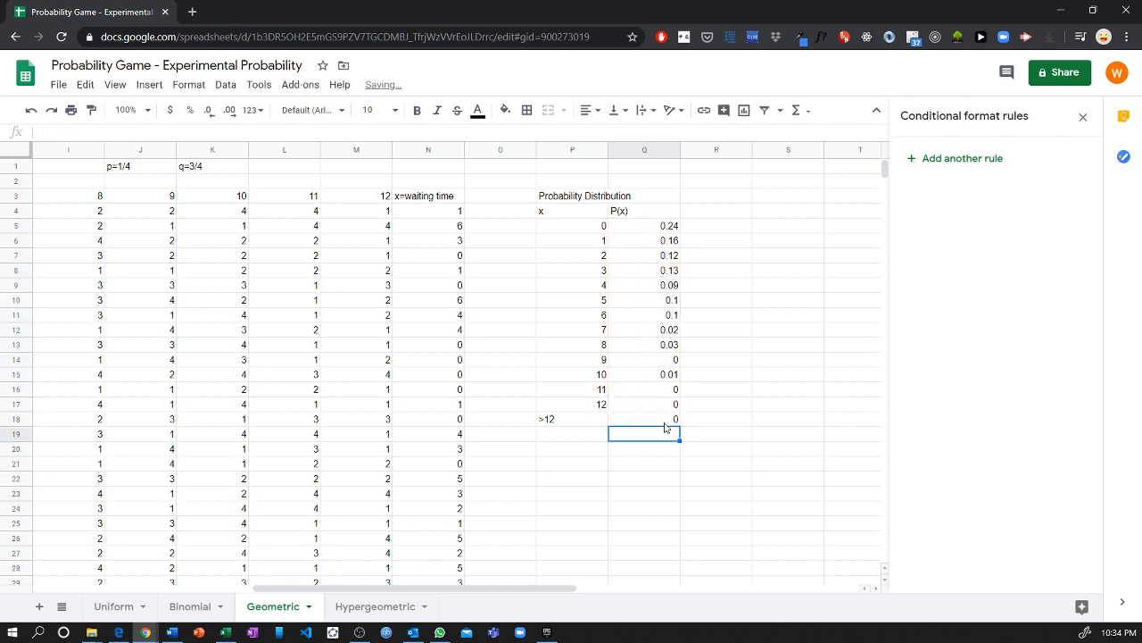
Check the >12 probability in Q18 against the P(x) values in Q5:Q17
click(665, 422)
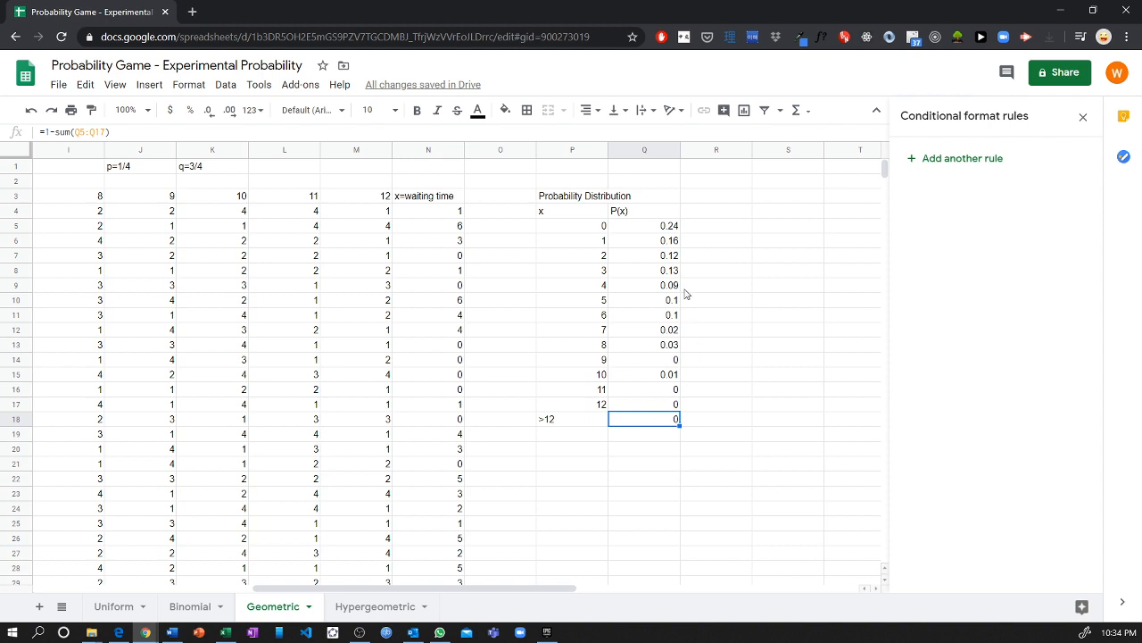
drag(663, 228, 627, 407)
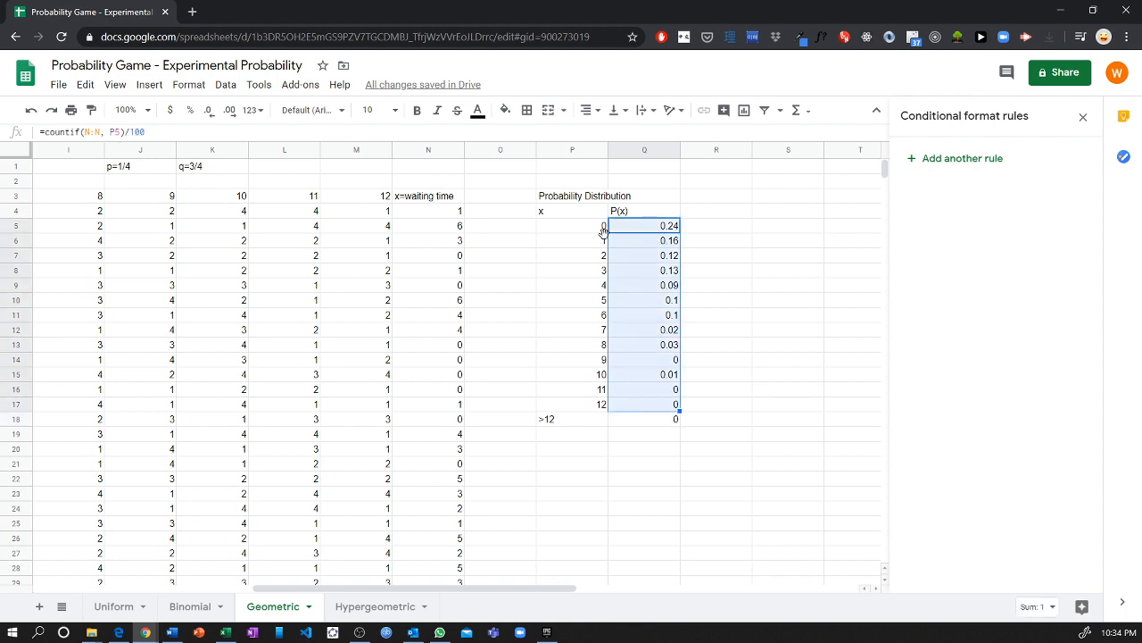